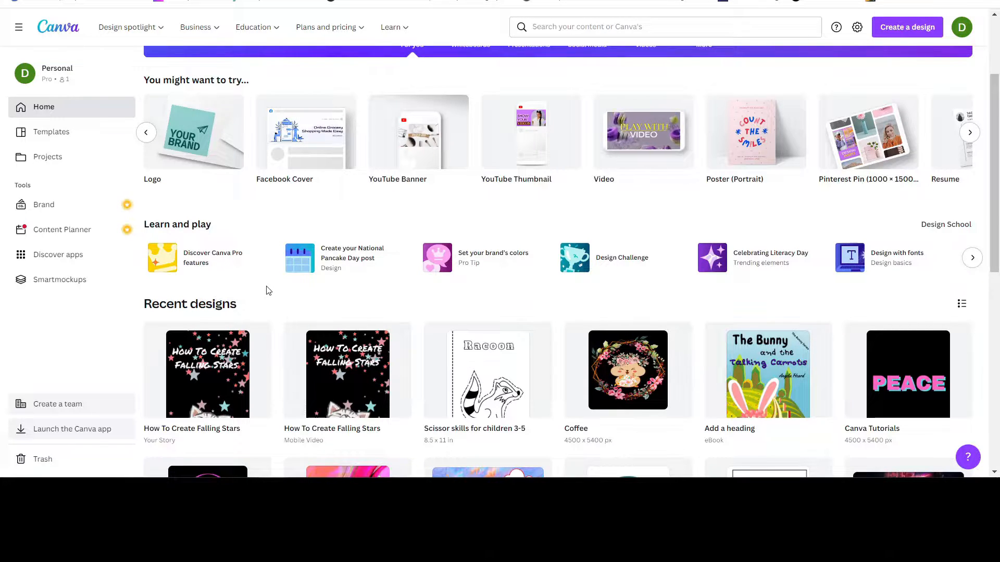
# View the existing "How To Create Falling Stars" mobile video design, and return to the home page.
pyautogui.click(345, 390)
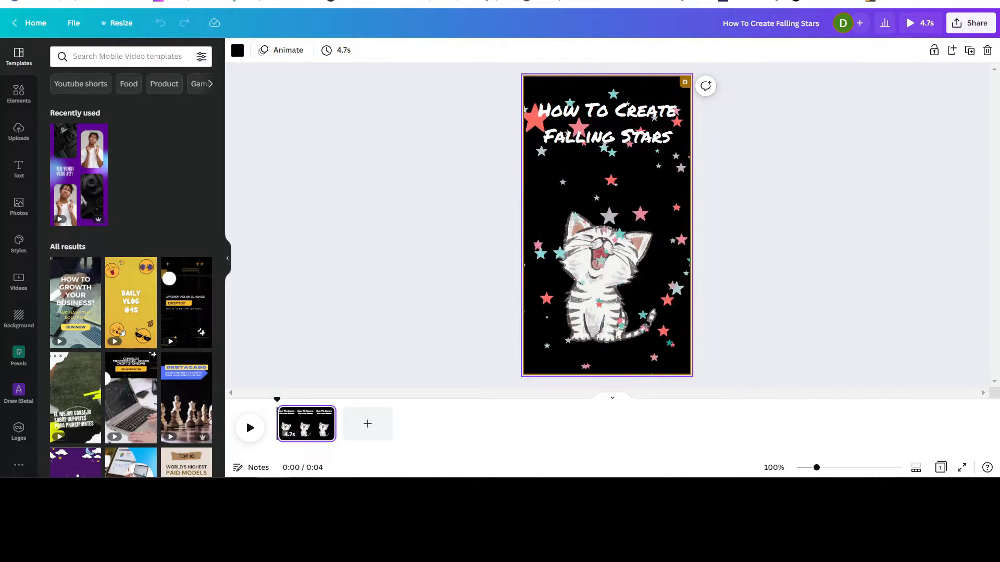
pyautogui.hotkey('ctrl', 'shift', 'Tab')
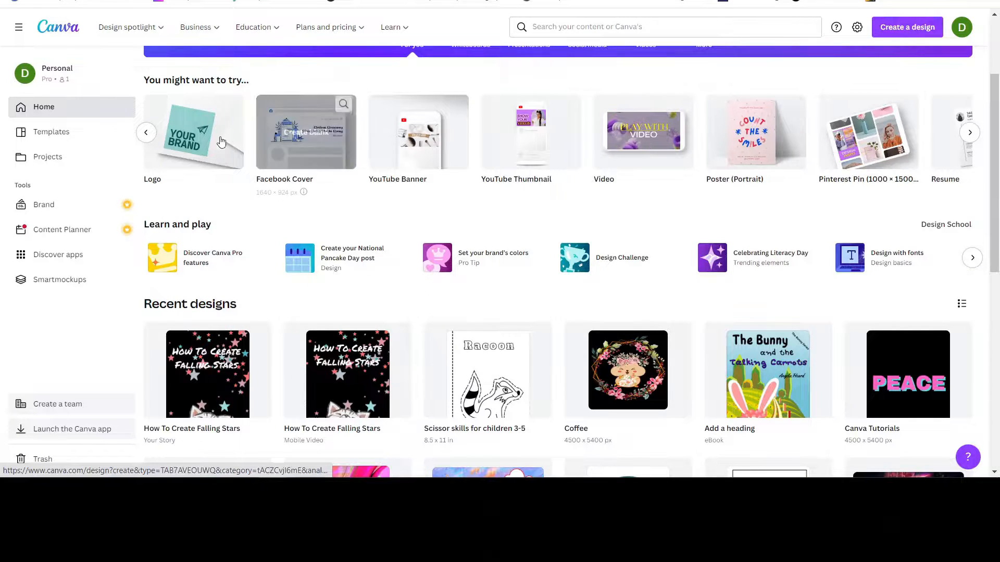
# Create a blank Instagram Story design, 1080 × 1920 px.
pyautogui.click(146, 133)
pyautogui.click(146, 132)
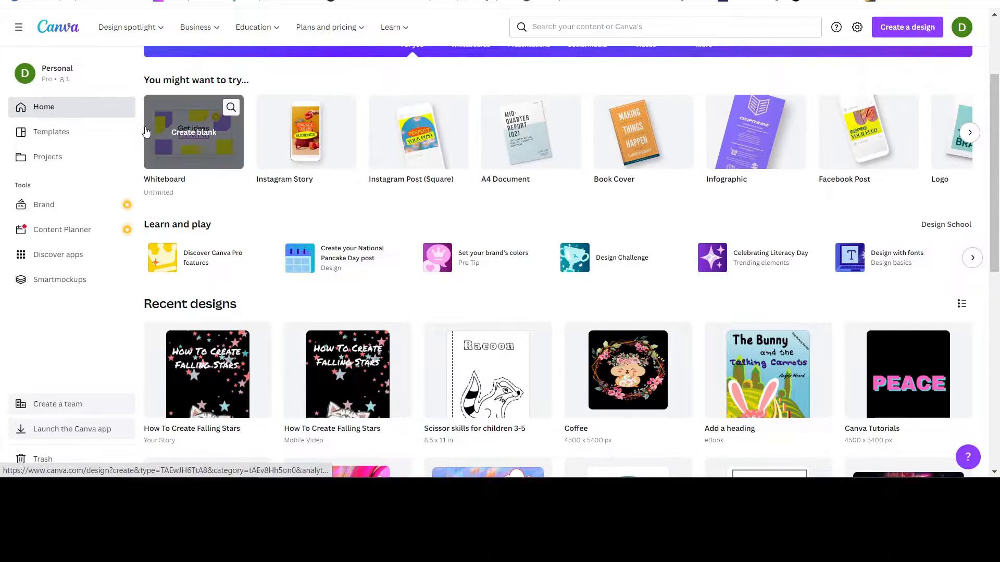
pyautogui.moveTo(290, 143)
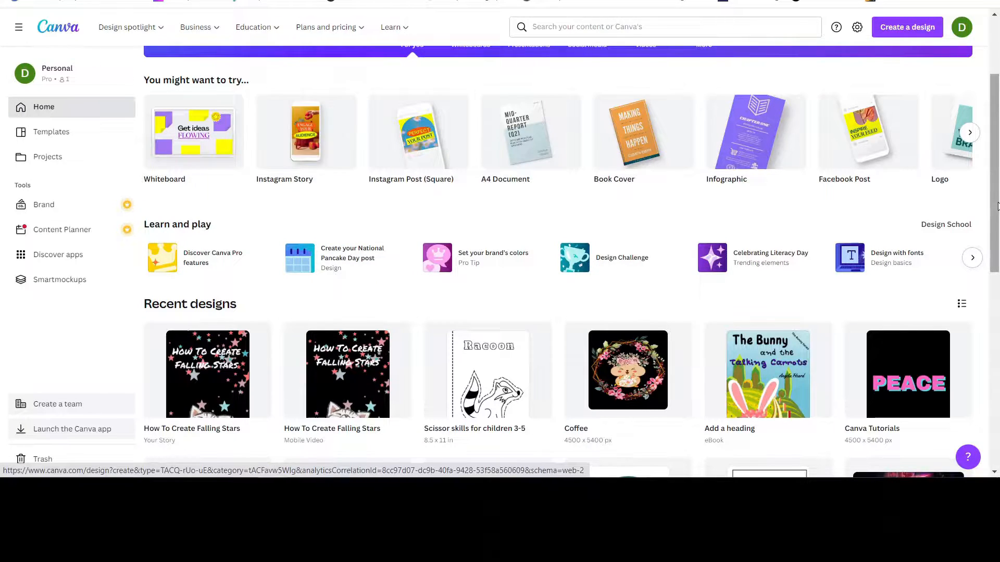
pyautogui.moveTo(347, 149)
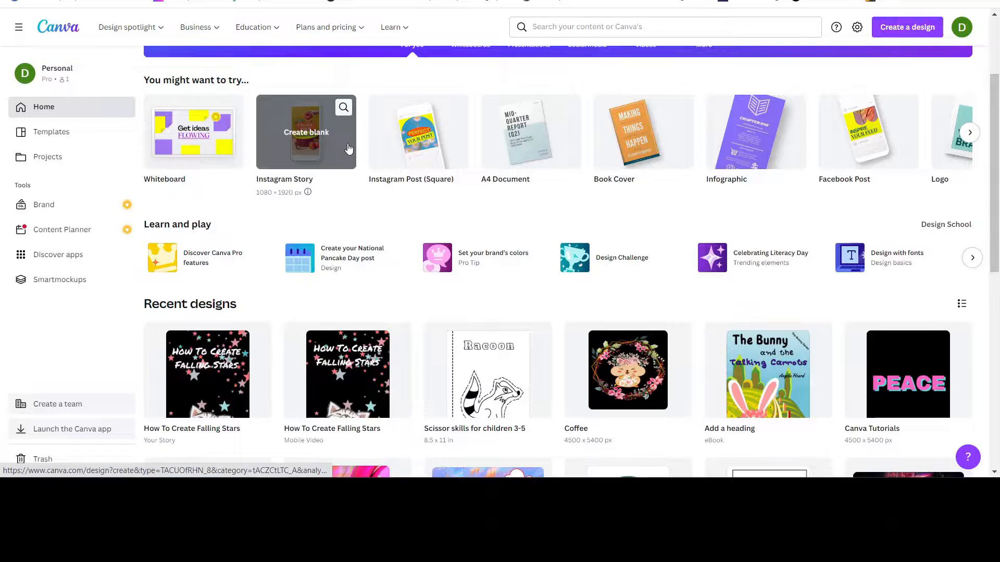
pyautogui.click(296, 151)
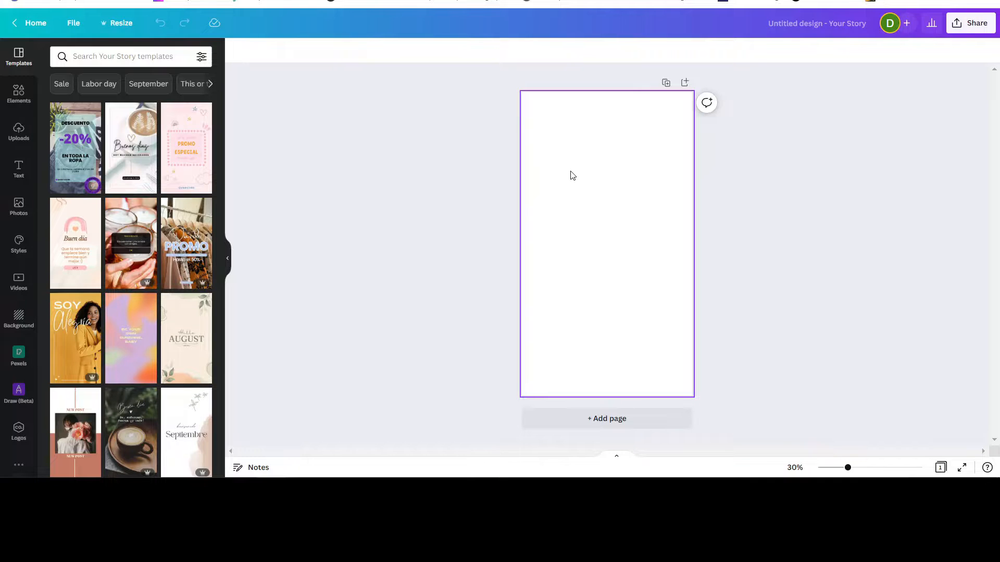
# Add a heading to the page reading "How To Create" on one line and "Falling Stars" on the next.
pyautogui.click(15, 170)
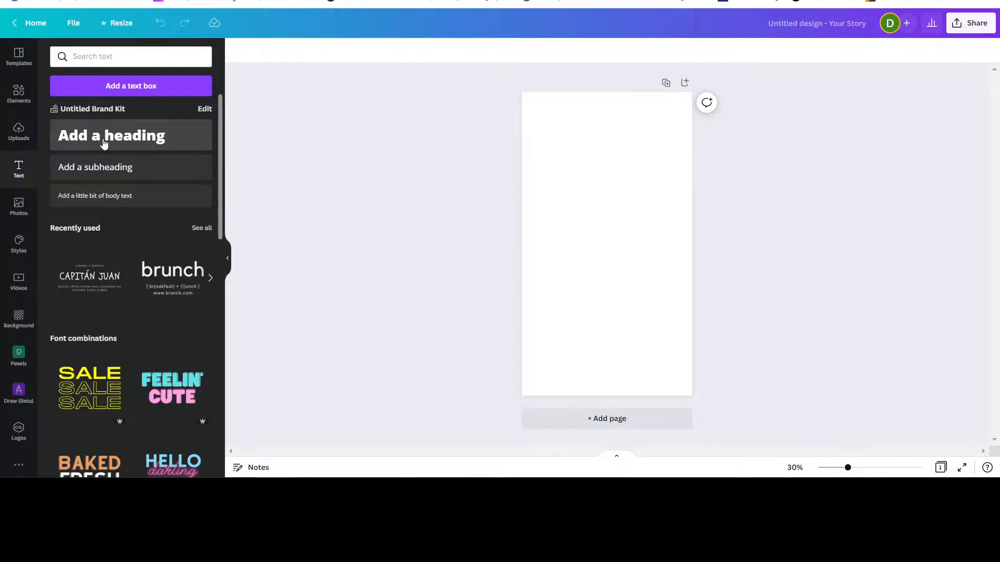
pyautogui.click(104, 144)
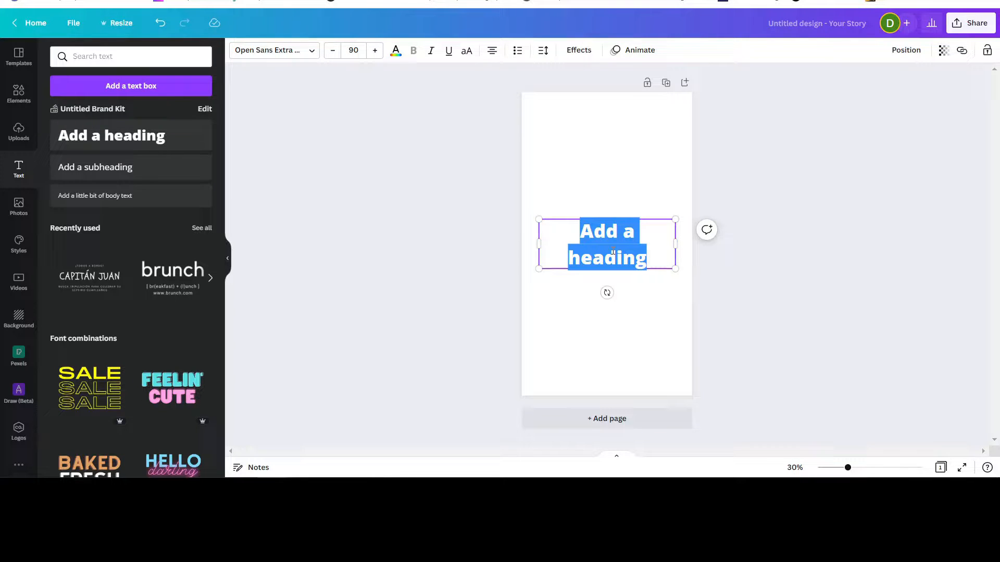
pyautogui.write('How To')
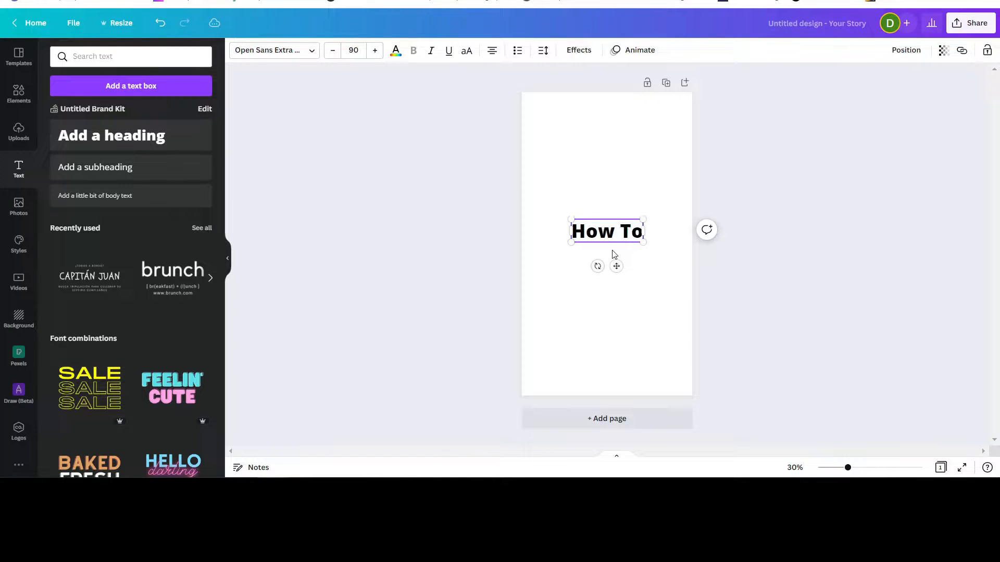
pyautogui.write(' Create')
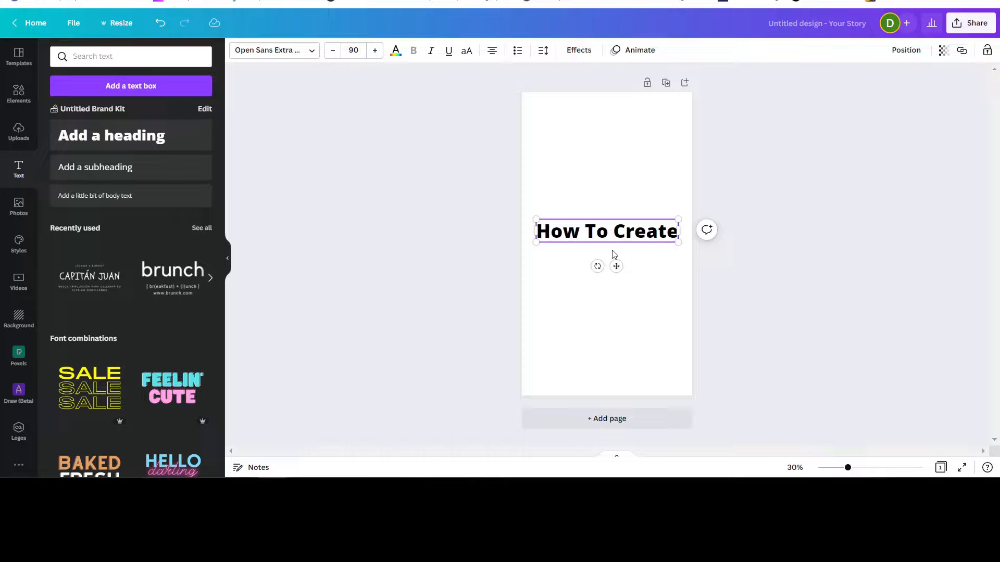
pyautogui.press('Return')
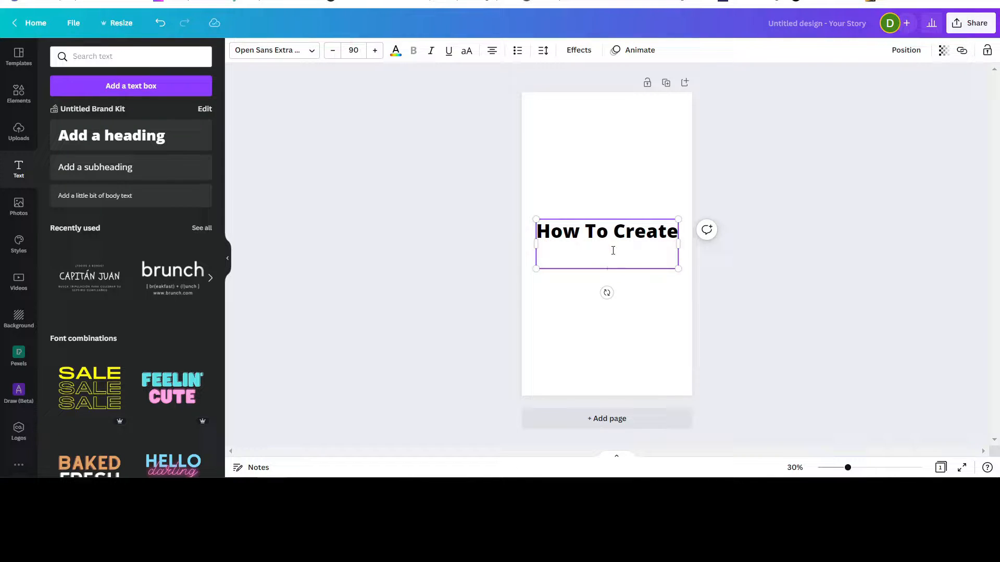
pyautogui.write('Falling Stars')
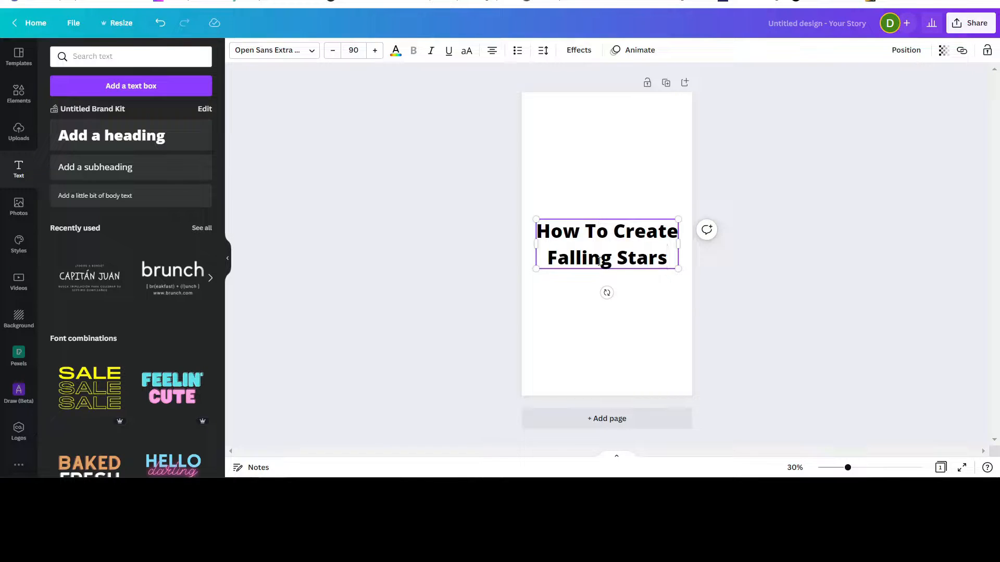
pyautogui.click(743, 308)
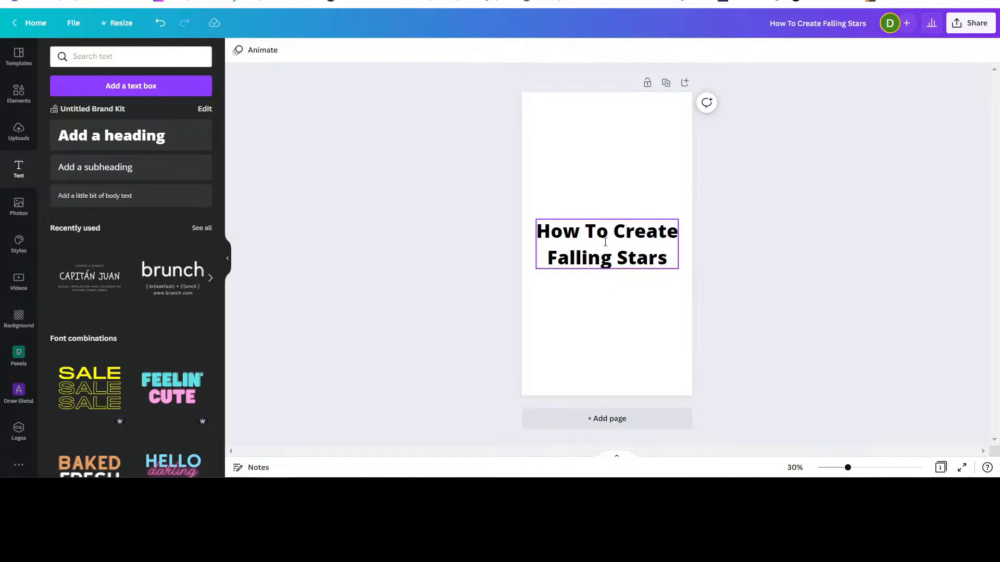
# Move the heading straight up to near the page's upper edge and colour its text white.
pyautogui.moveTo(605, 242); pyautogui.dragTo(605, 144)
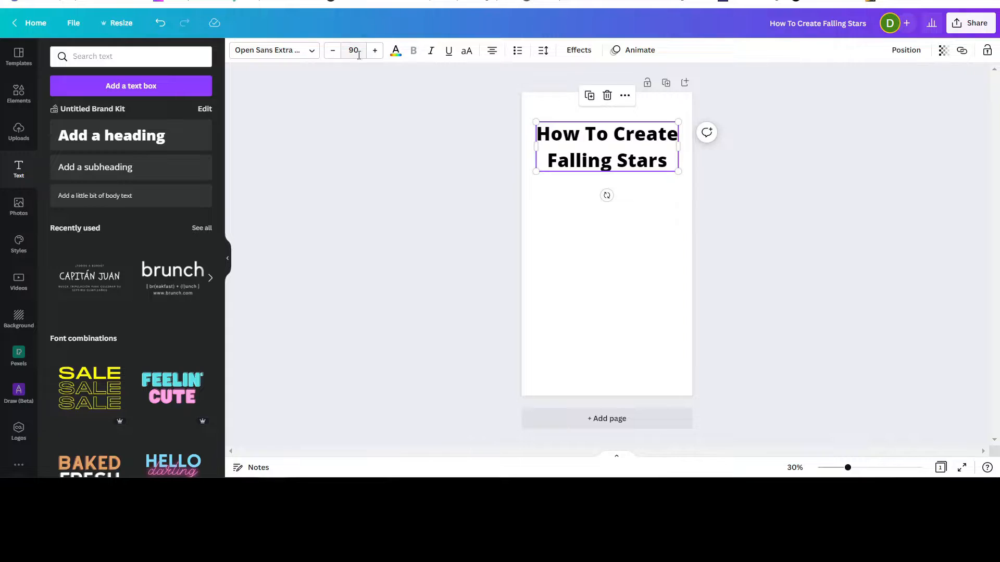
pyautogui.click(396, 53)
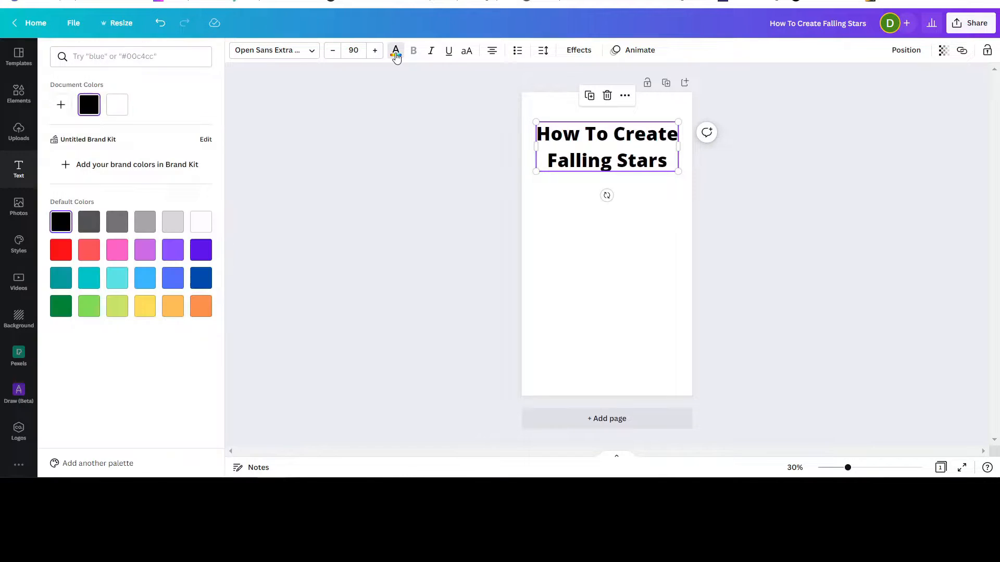
pyautogui.click(117, 106)
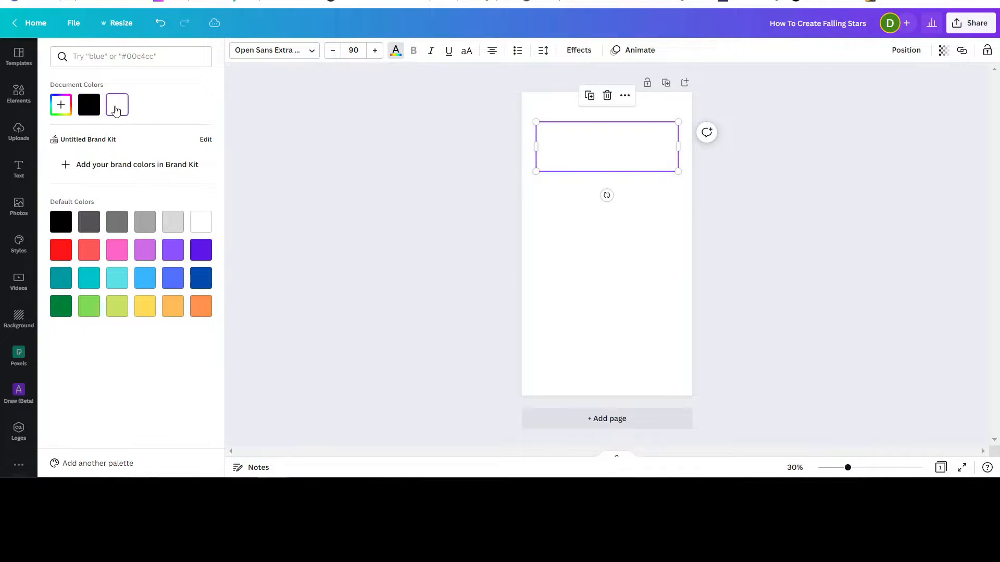
# Set the page's background colour to black.
pyautogui.click(531, 107)
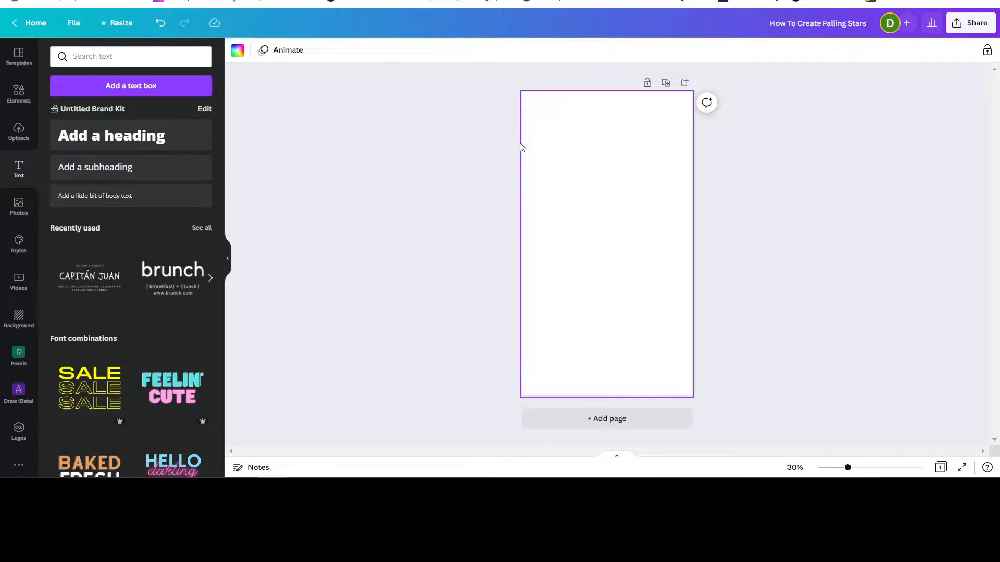
pyautogui.click(238, 51)
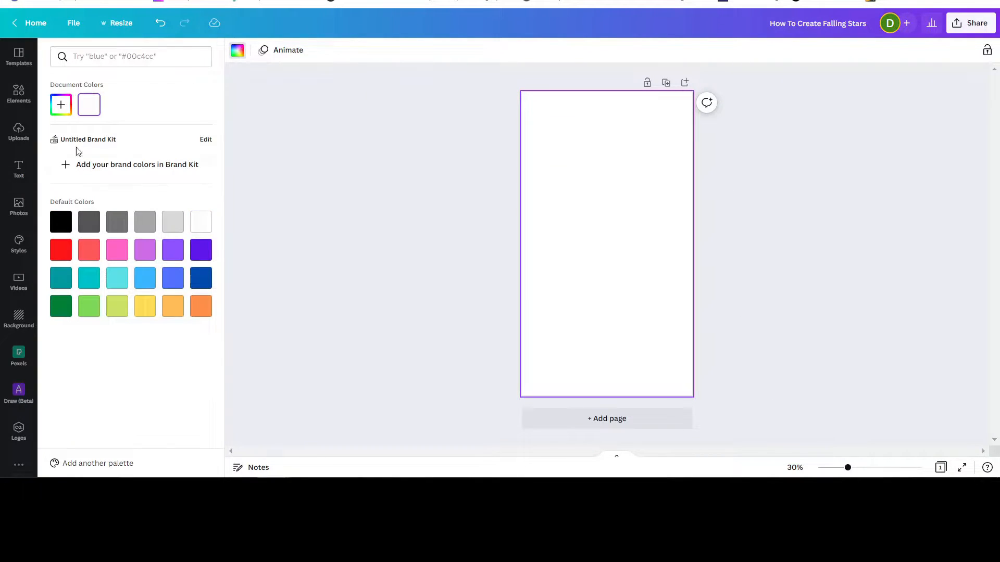
pyautogui.click(58, 230)
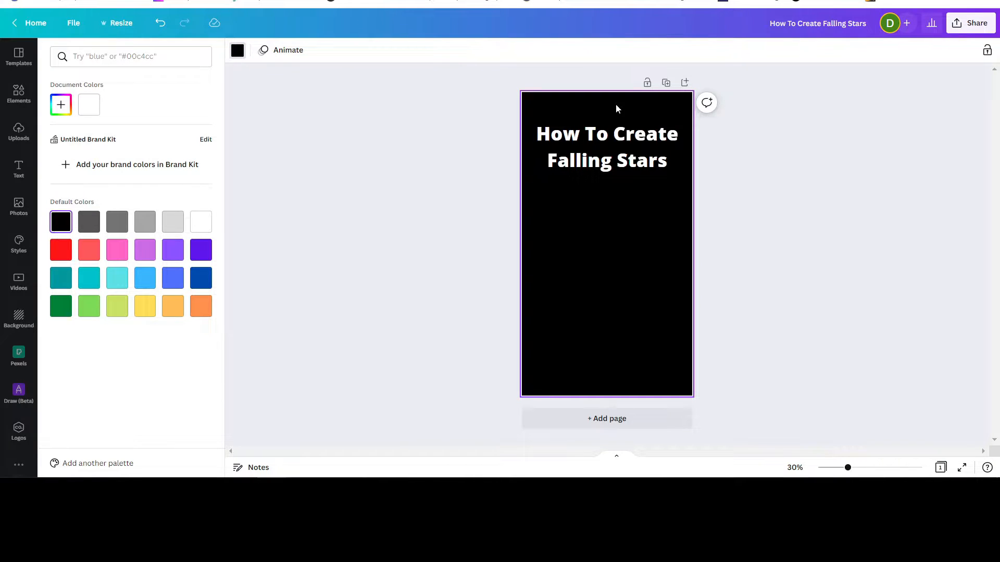
# Change the heading's font to Permanent Marker, found by searching the fonts for "permanent marker".
pyautogui.click(625, 147)
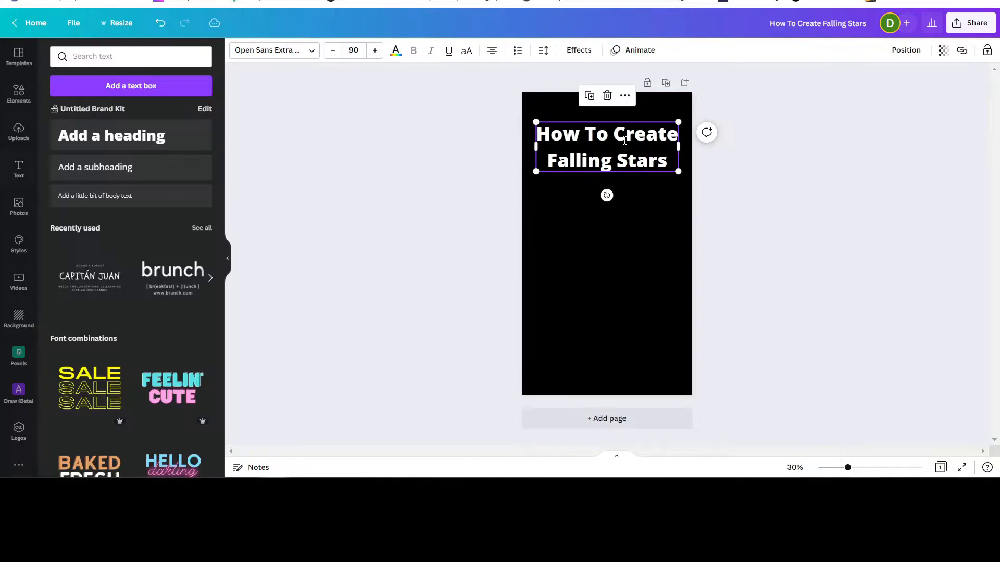
pyautogui.click(310, 60)
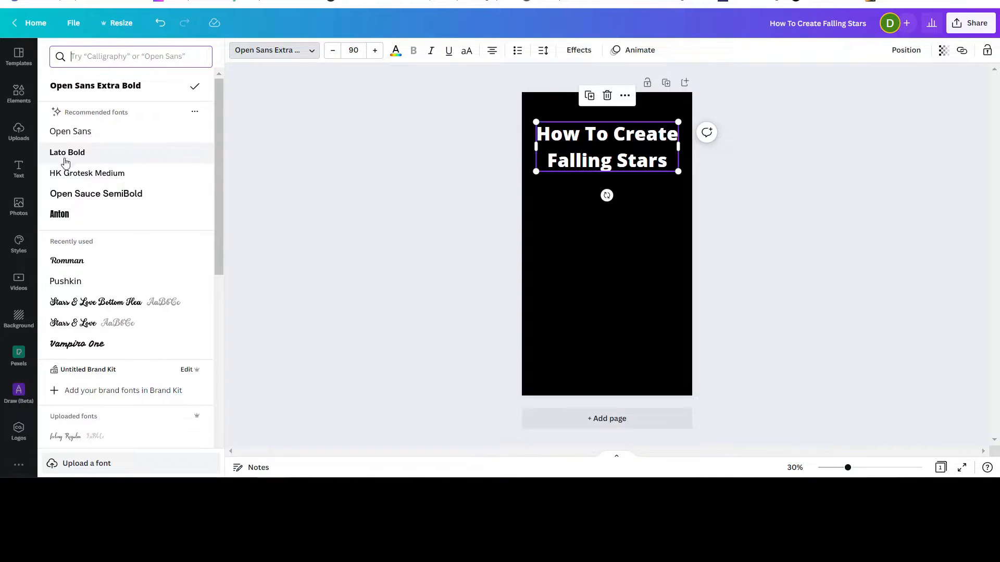
pyautogui.click(88, 53)
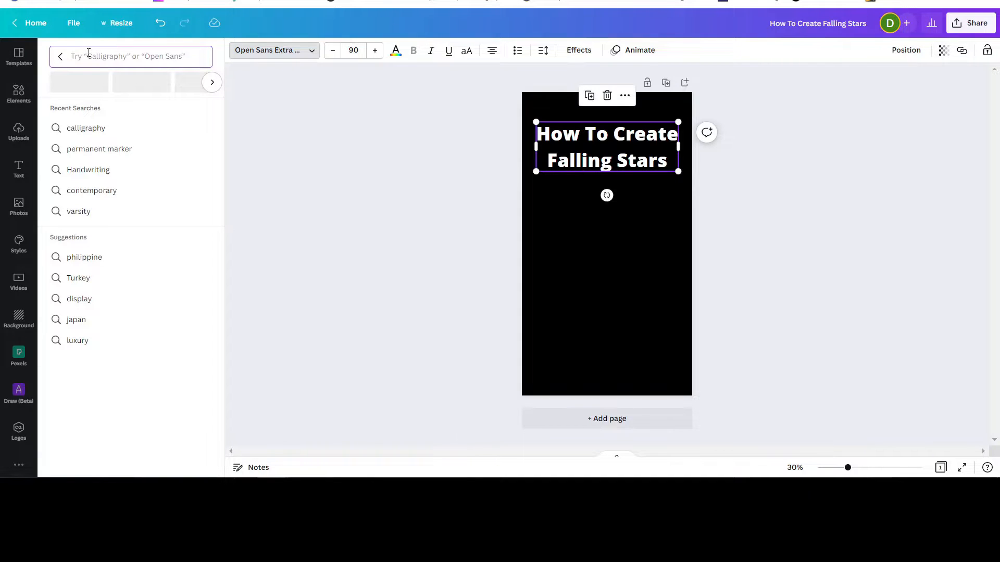
pyautogui.click(89, 149)
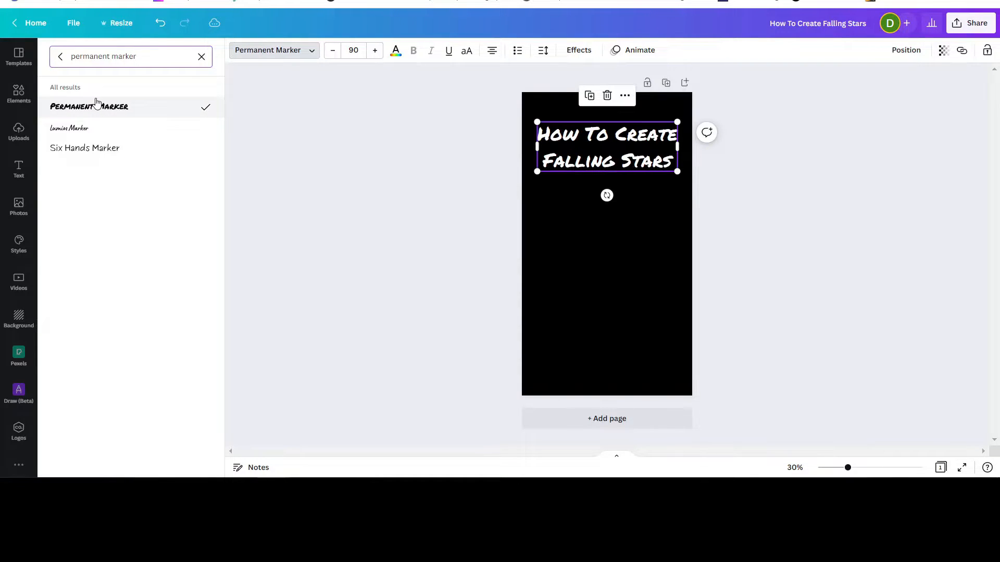
pyautogui.click(615, 278)
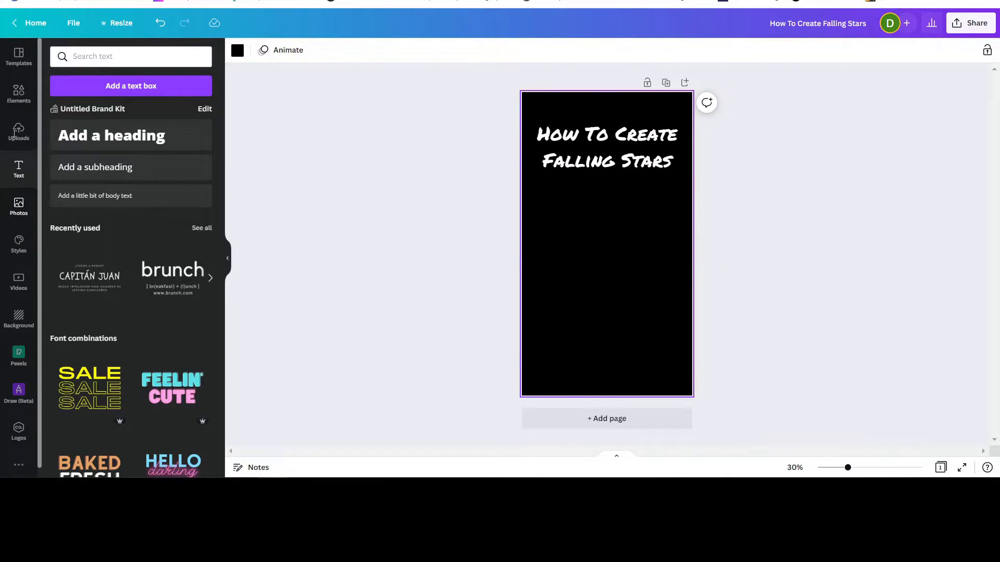
# Search the elements for "animated falling stars" and add the square animation of pink, red and teal stars to the page.
pyautogui.click(10, 95)
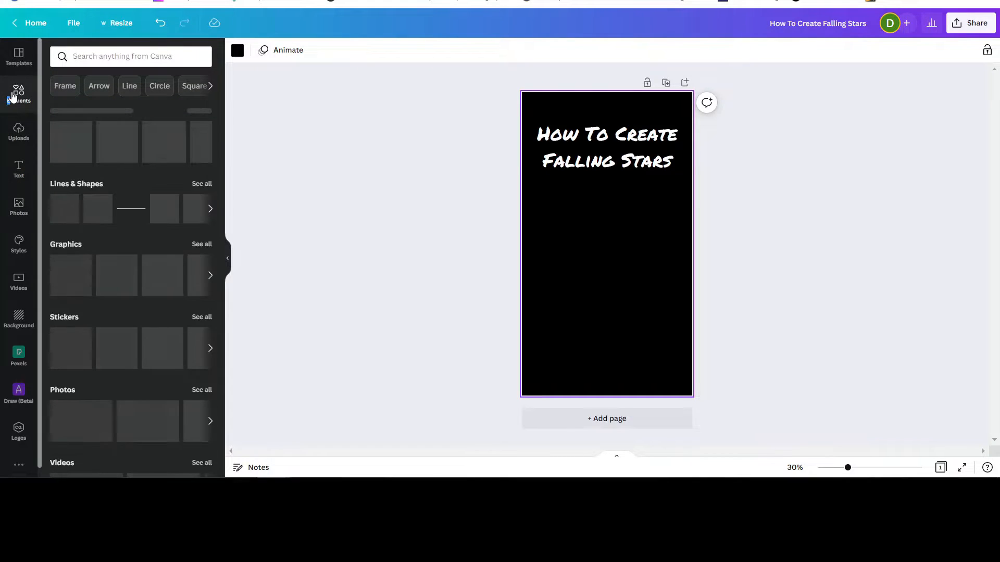
pyautogui.click(95, 52)
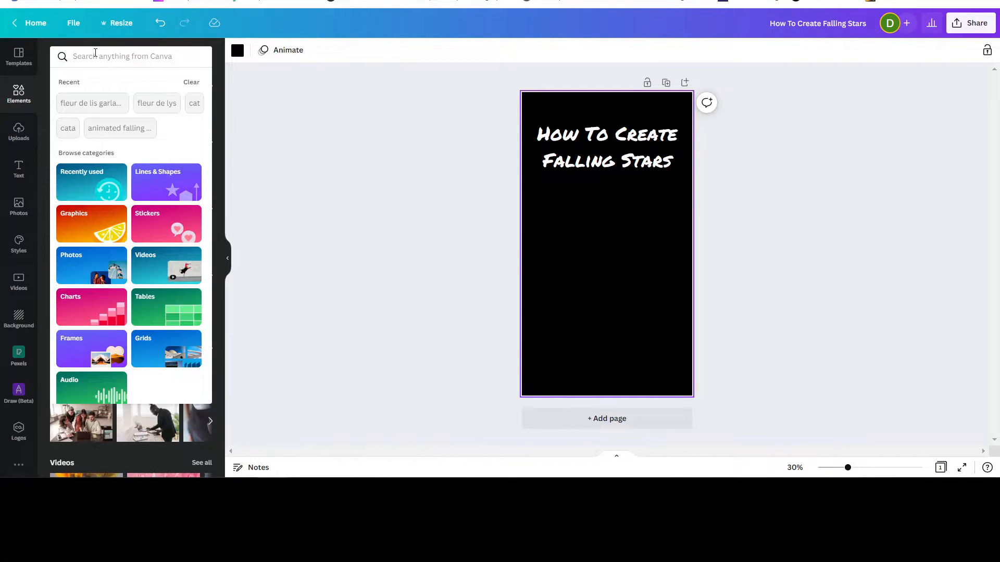
pyautogui.write('animate')
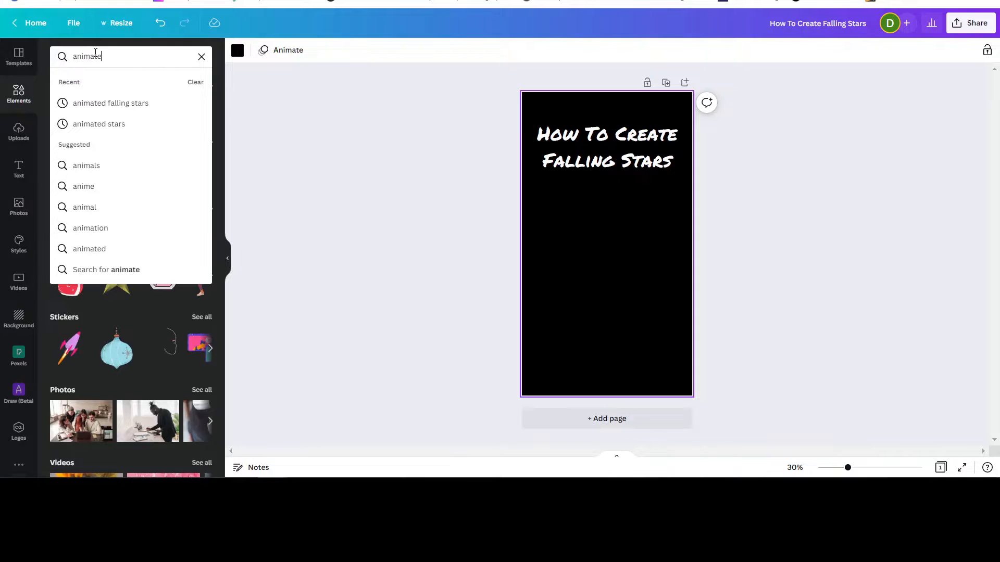
pyautogui.write('d falling stars')
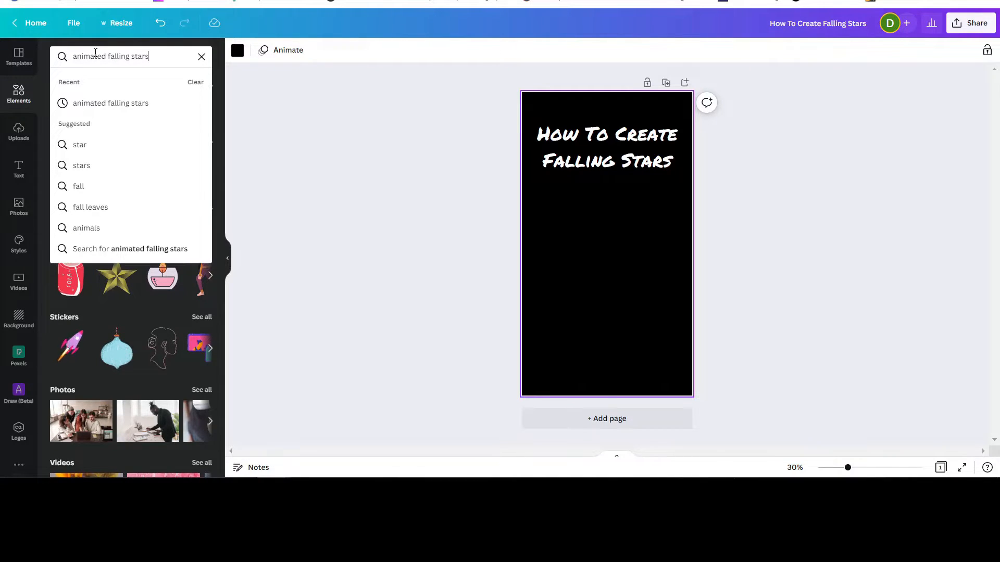
pyautogui.press('Return')
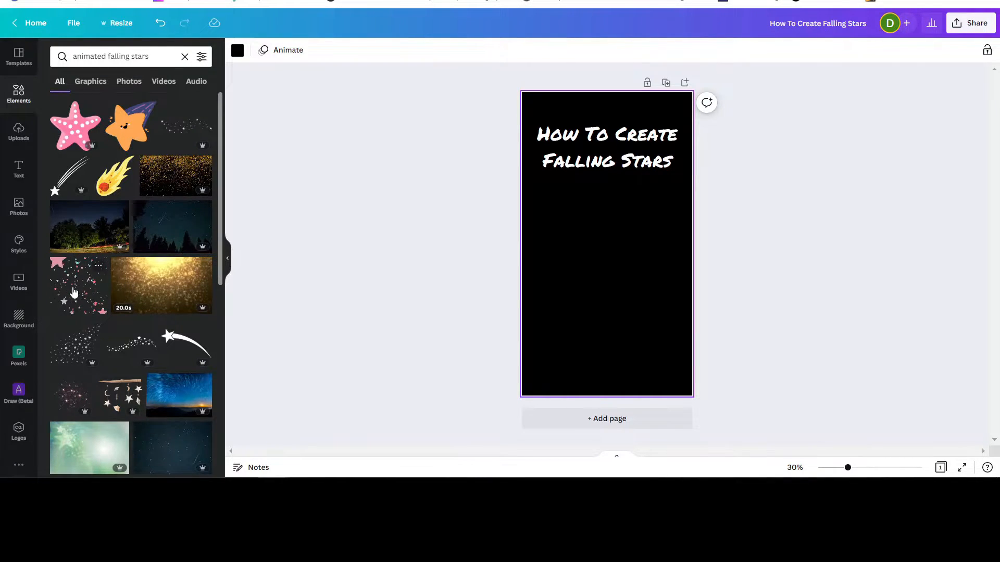
pyautogui.click(74, 293)
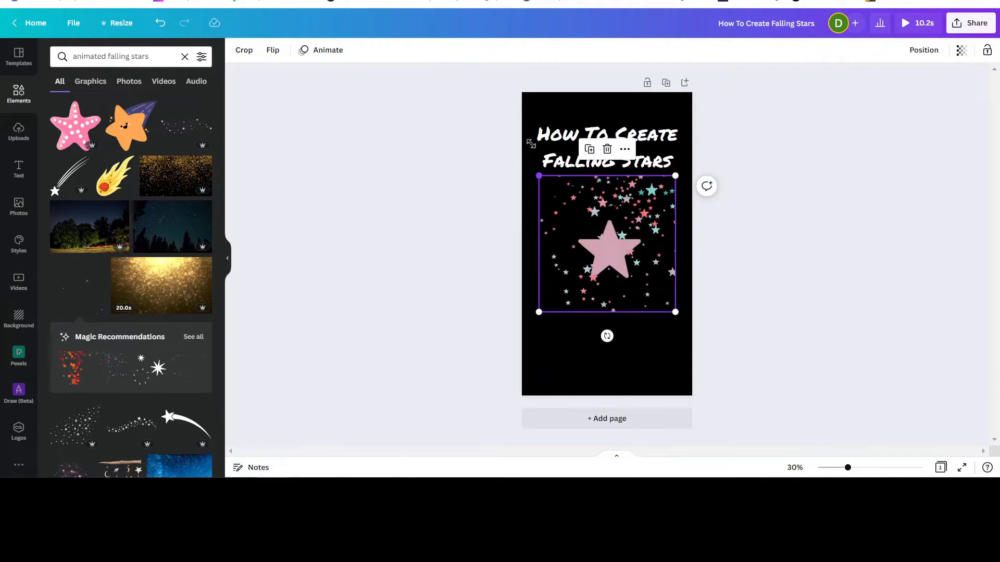
# Enlarge the stars animation to the page's full height and crop its sides to the page's width.
pyautogui.moveTo(531, 144); pyautogui.dragTo(451, 97)
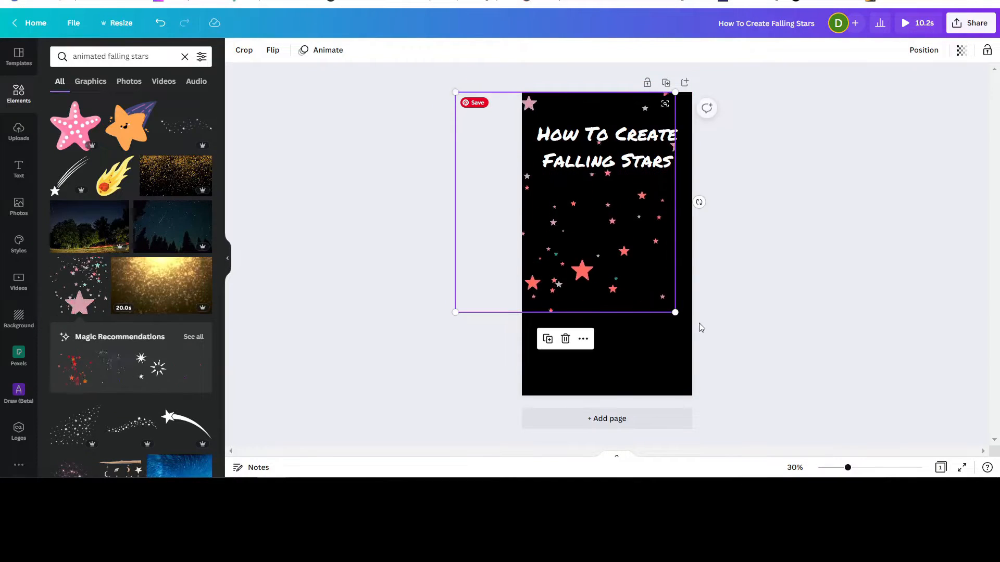
pyautogui.moveTo(674, 312); pyautogui.dragTo(754, 399)
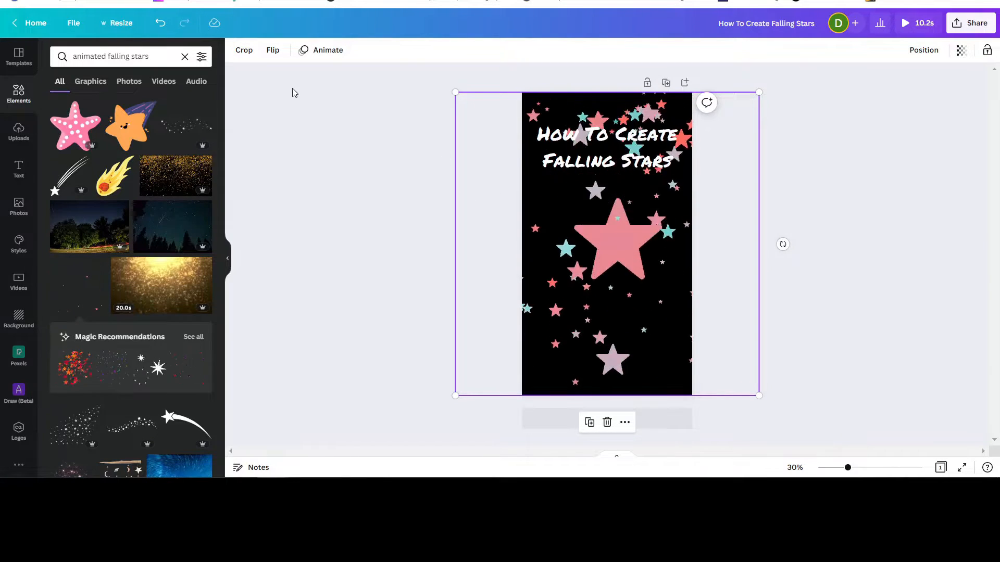
pyautogui.click(243, 50)
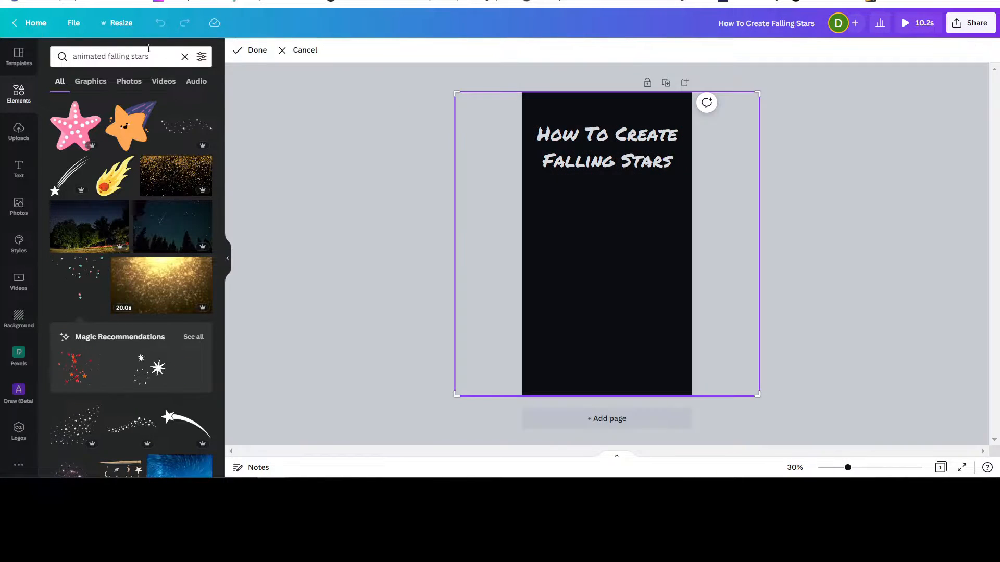
pyautogui.moveTo(453, 91); pyautogui.dragTo(524, 87)
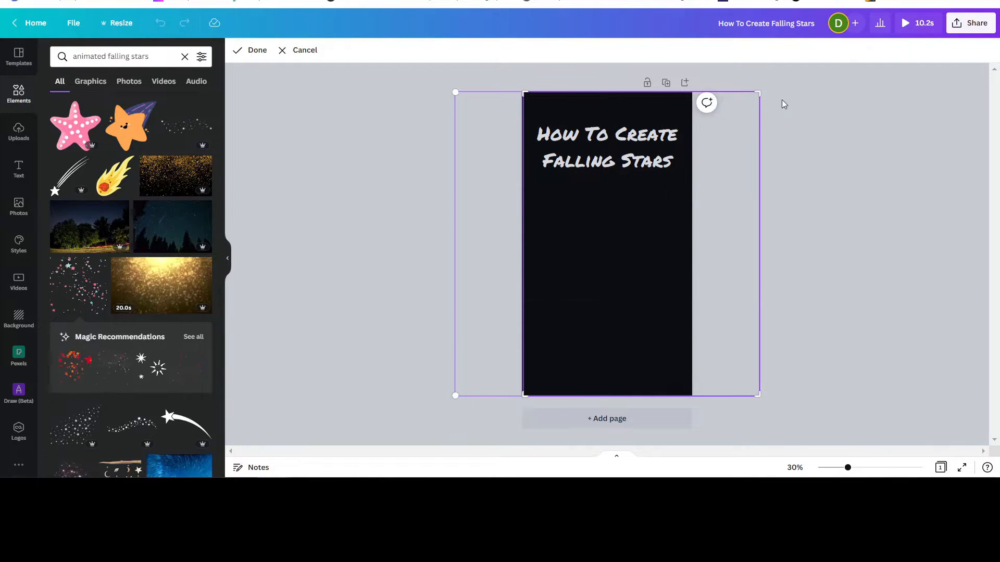
pyautogui.moveTo(760, 94); pyautogui.dragTo(692, 81)
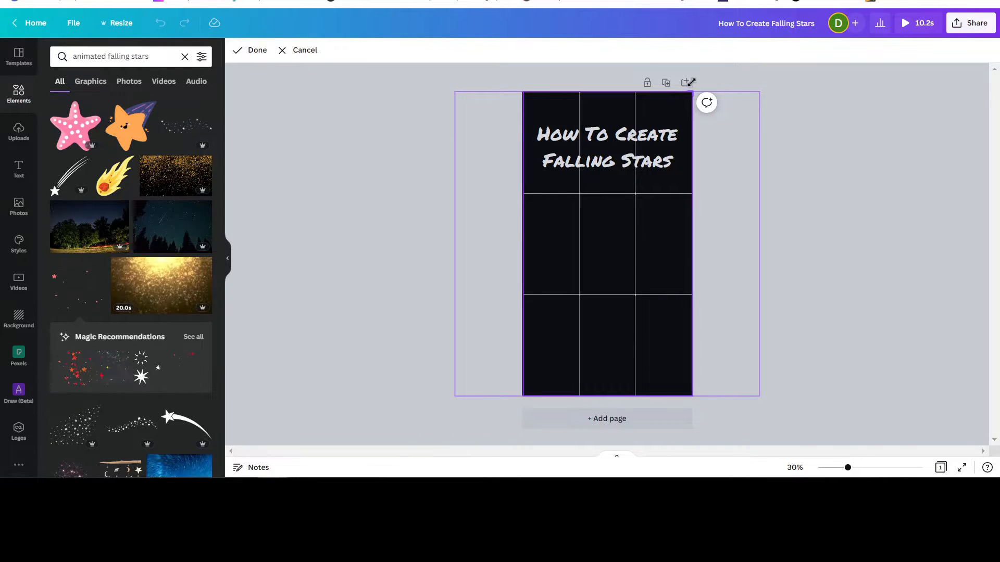
pyautogui.click(255, 52)
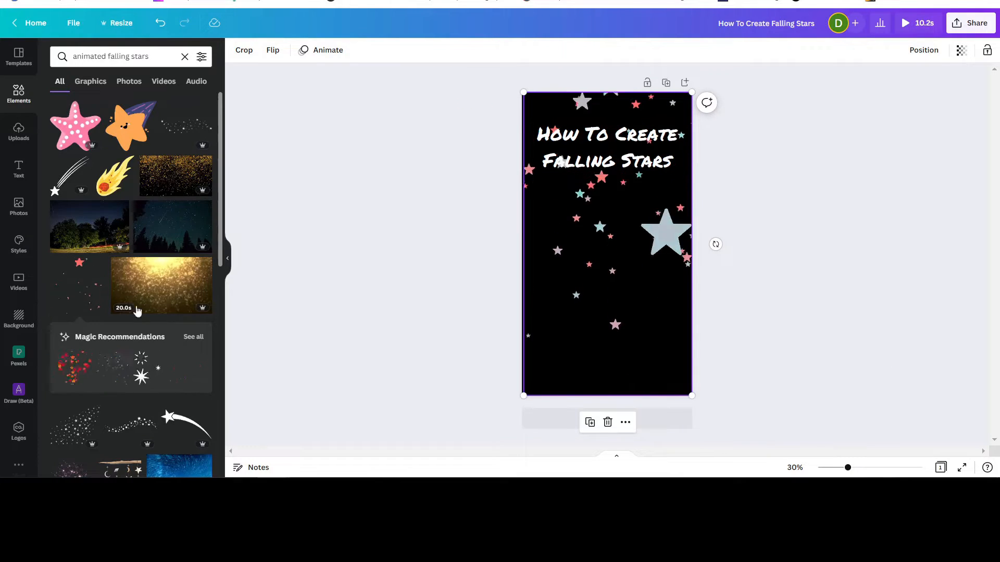
# Search the elements for "cat" and add the laughing grey-and-white striped kitten drawing to the page.
pyautogui.click(17, 134)
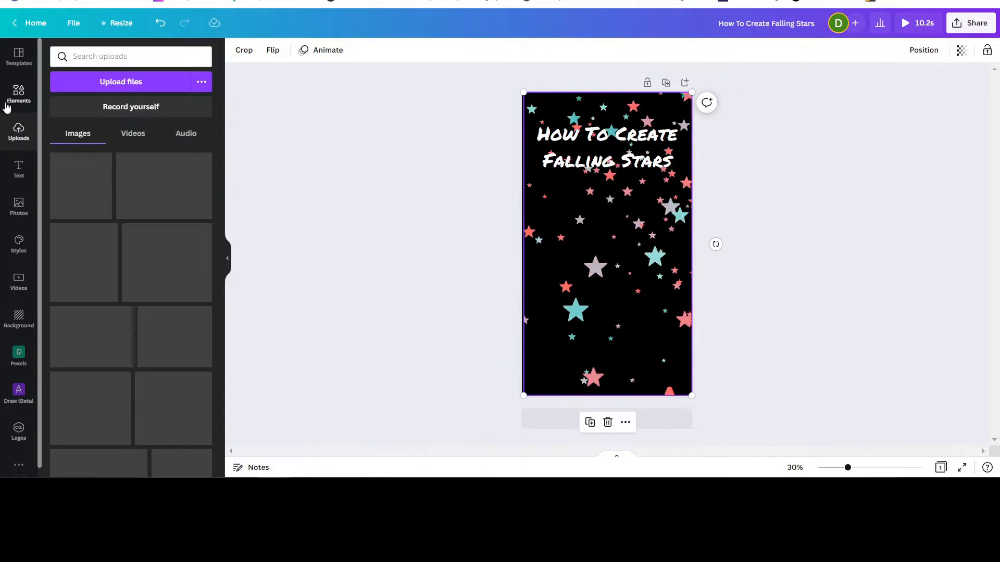
pyautogui.click(10, 99)
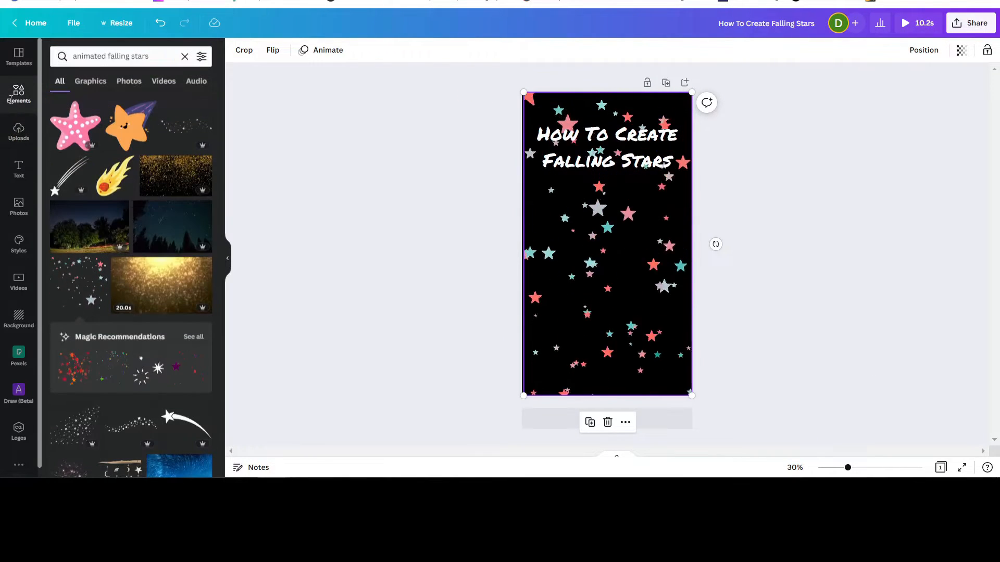
pyautogui.click(10, 99)
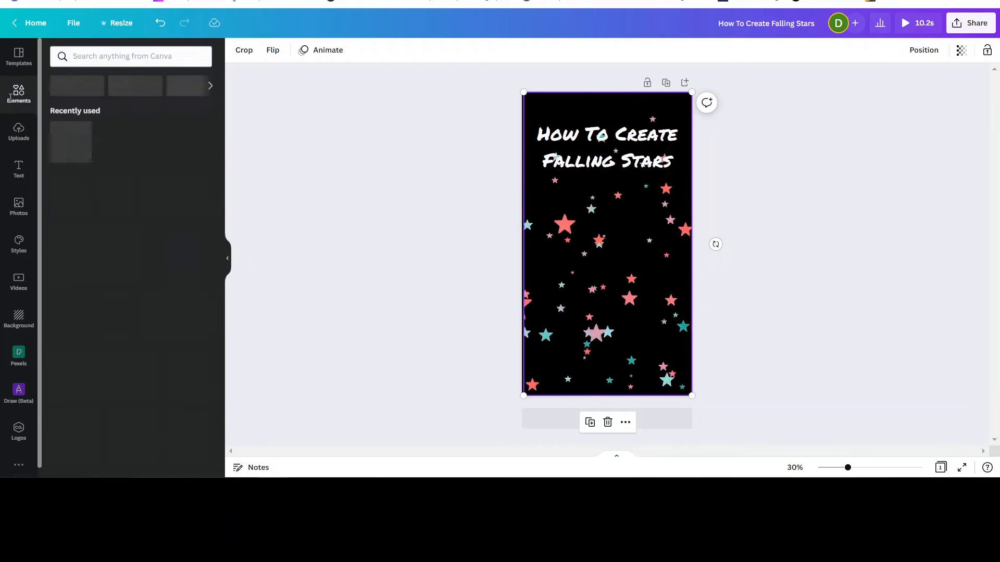
pyautogui.click(80, 55)
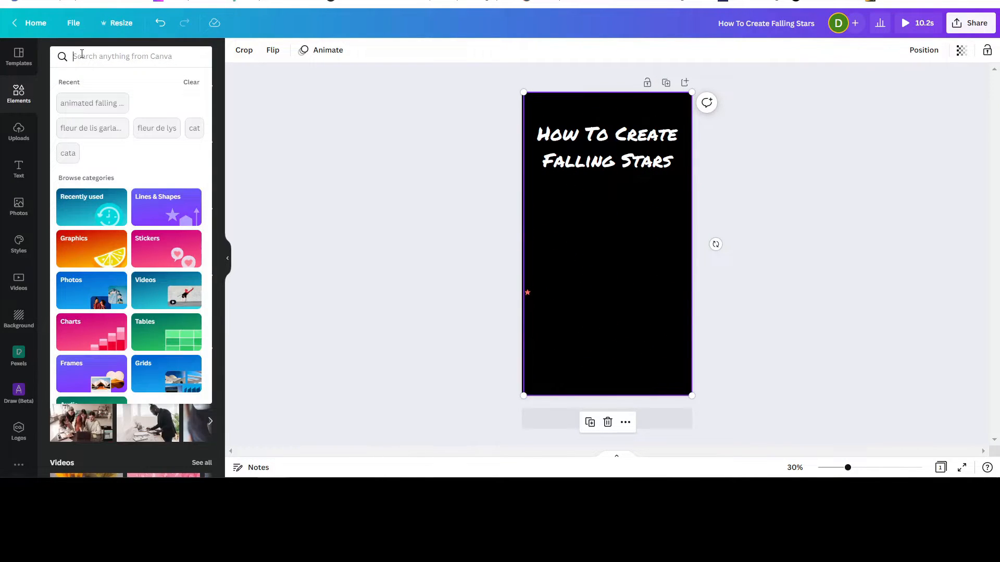
pyautogui.write('cat')
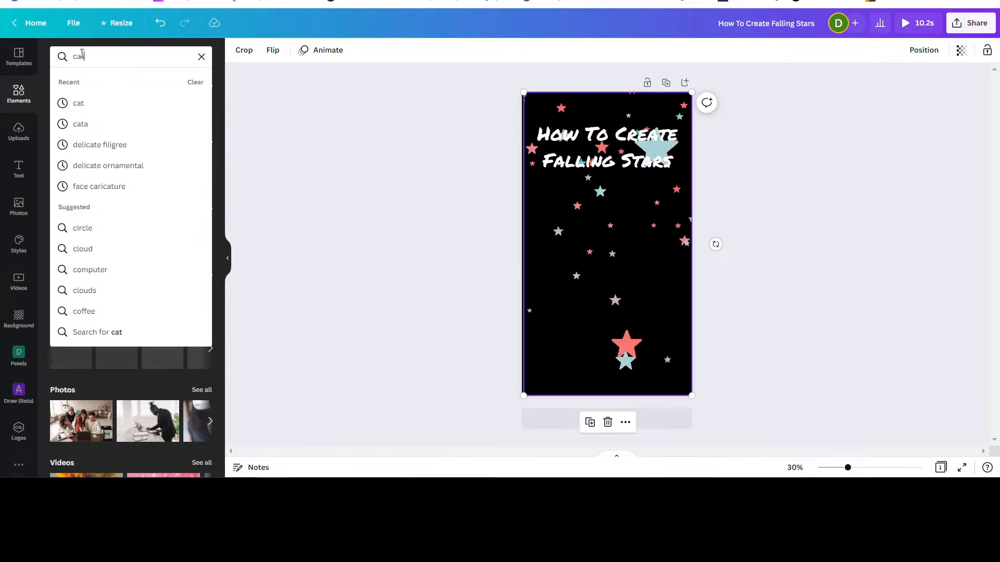
pyautogui.press('Return')
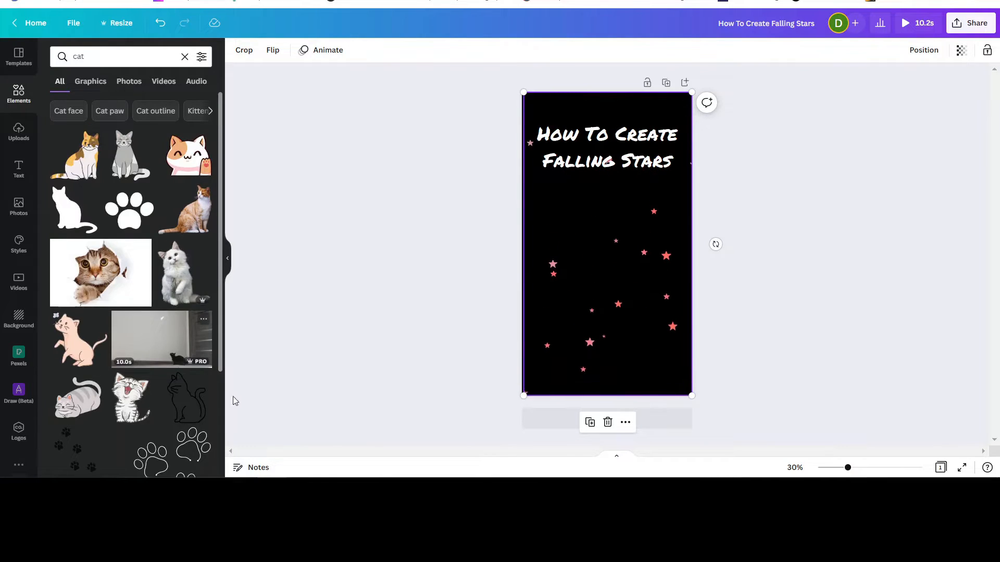
pyautogui.scroll(-3, 124, 332)
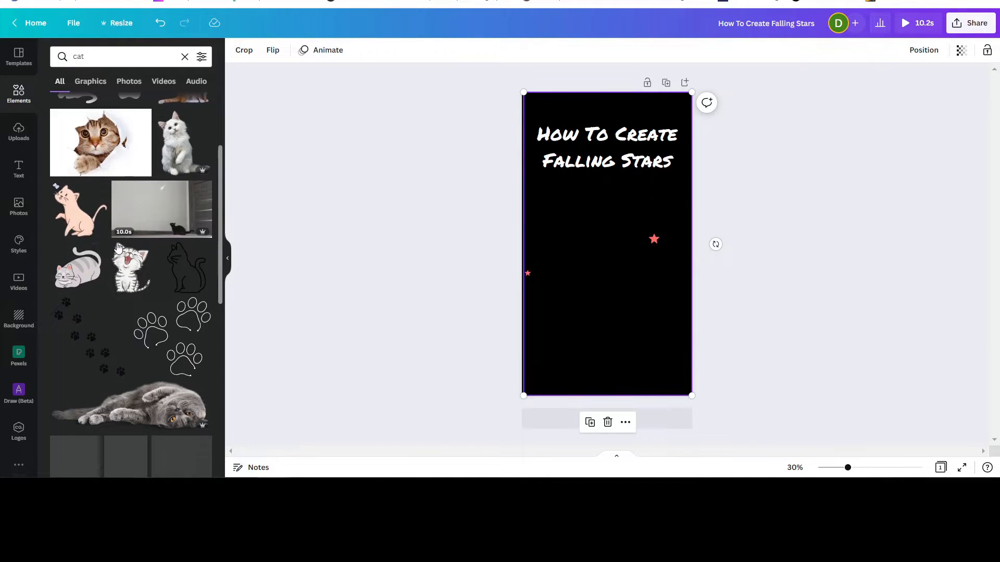
pyautogui.click(128, 281)
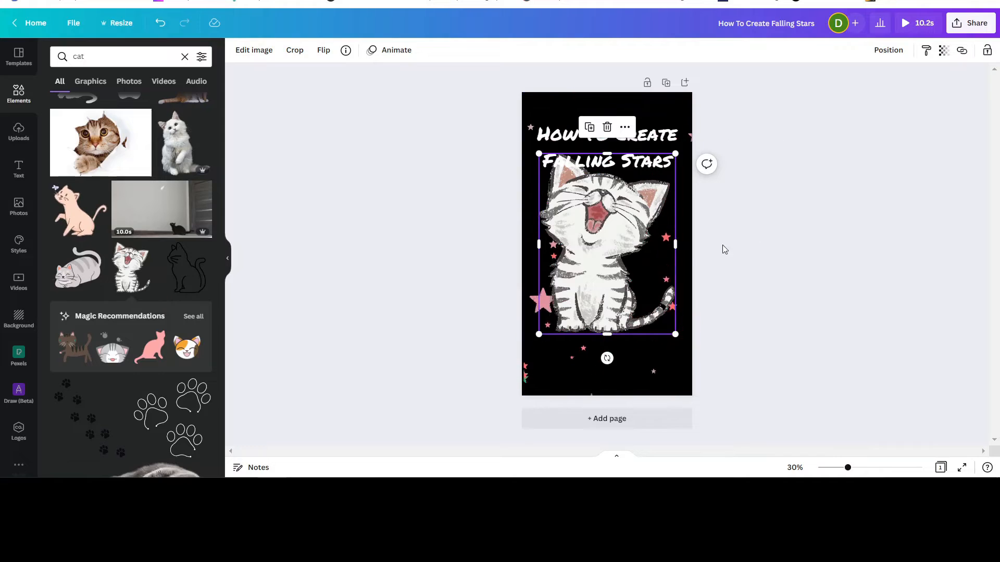
# Shrink the kitten to a little over half the page's width and place it below the heading, near the page's lower edge.
pyautogui.moveTo(624, 249); pyautogui.dragTo(631, 294)
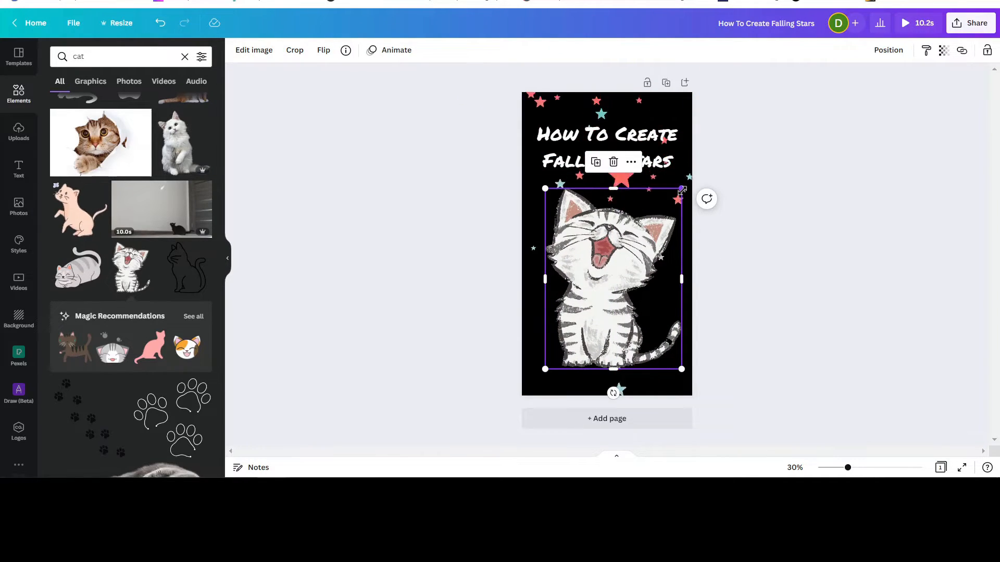
pyautogui.moveTo(682, 189); pyautogui.dragTo(639, 244)
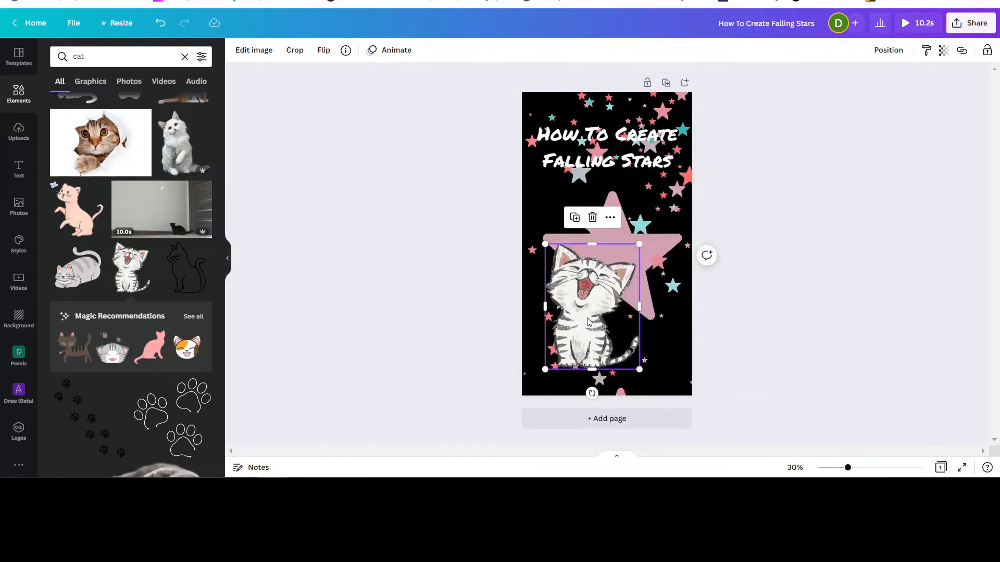
pyautogui.moveTo(577, 321); pyautogui.dragTo(597, 320)
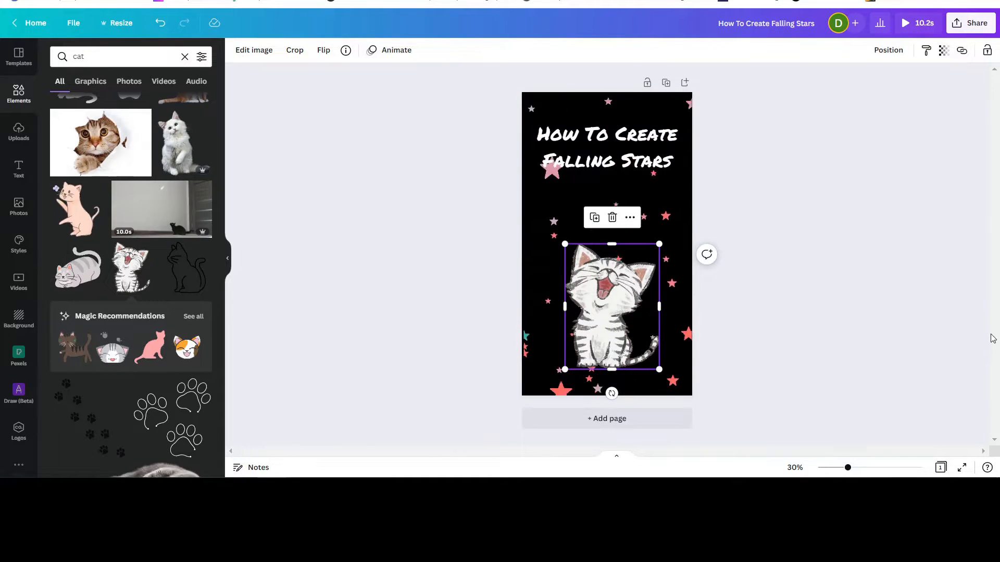
pyautogui.click(823, 230)
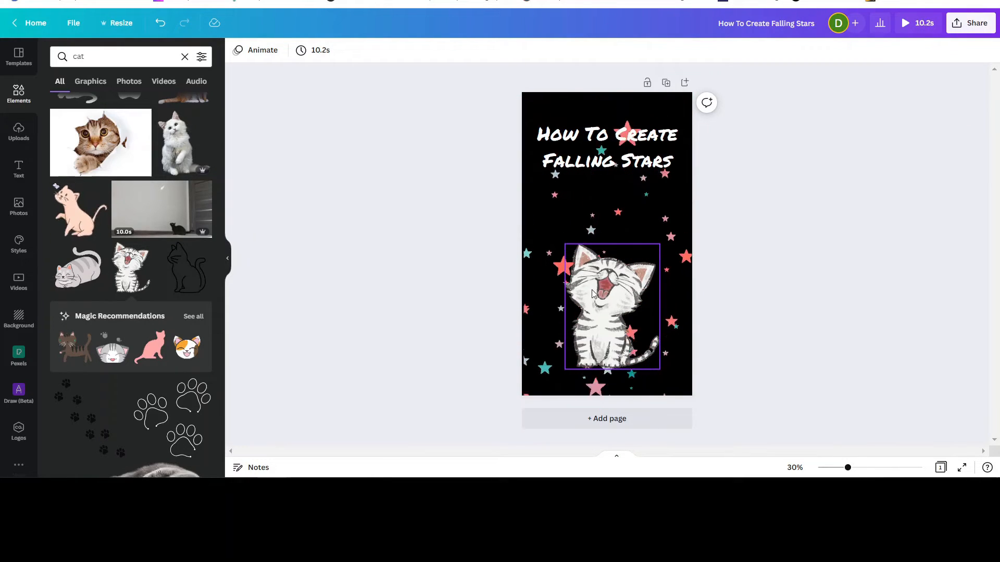
# Centre the kitten horizontally on the page and check that the heading is centred too.
pyautogui.click(605, 298)
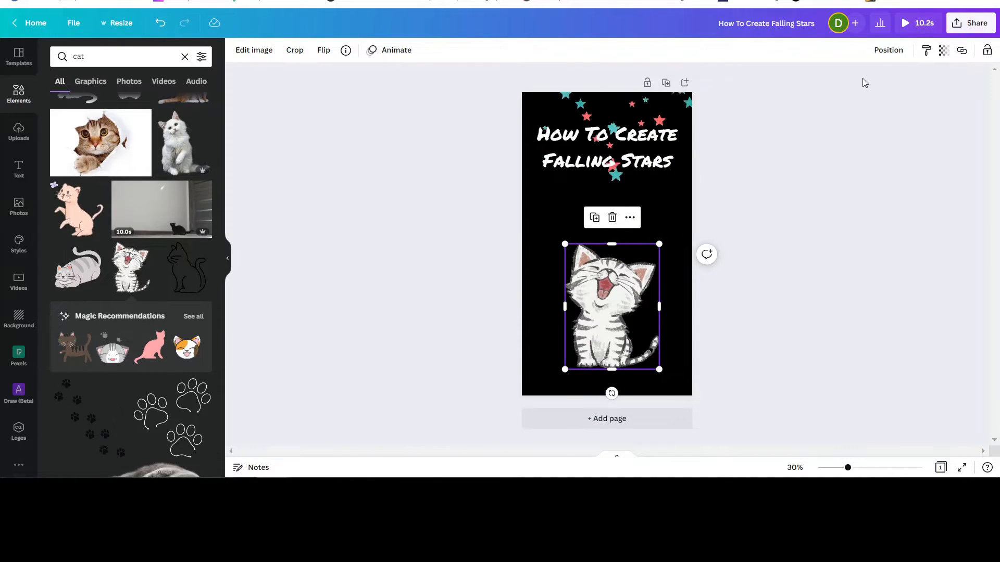
pyautogui.click(888, 50)
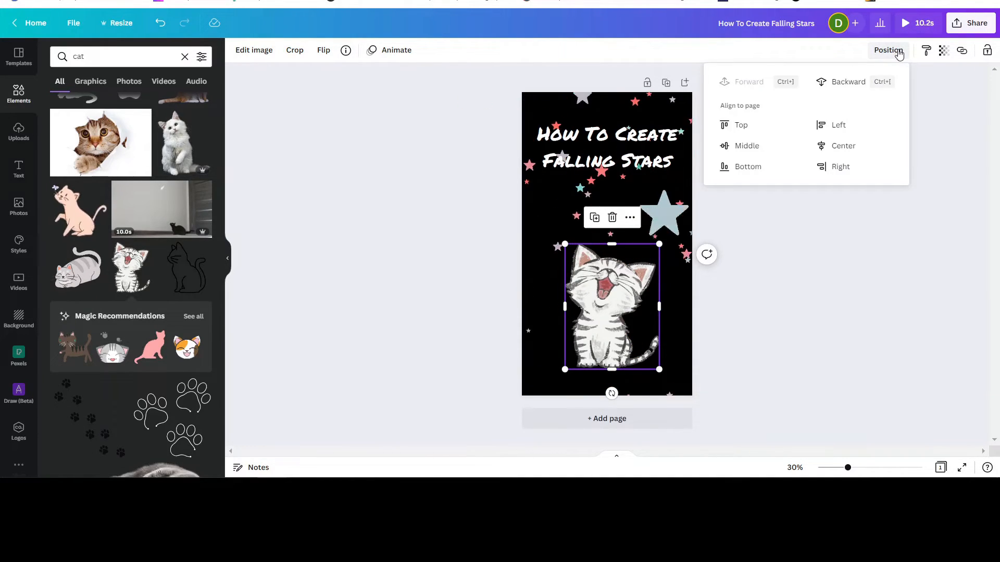
pyautogui.click(844, 146)
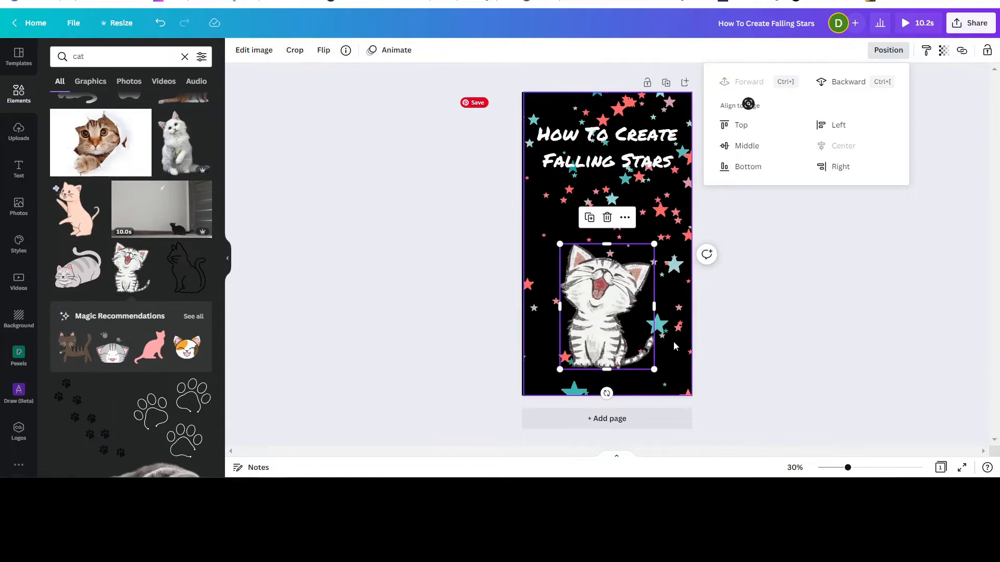
pyautogui.click(630, 130)
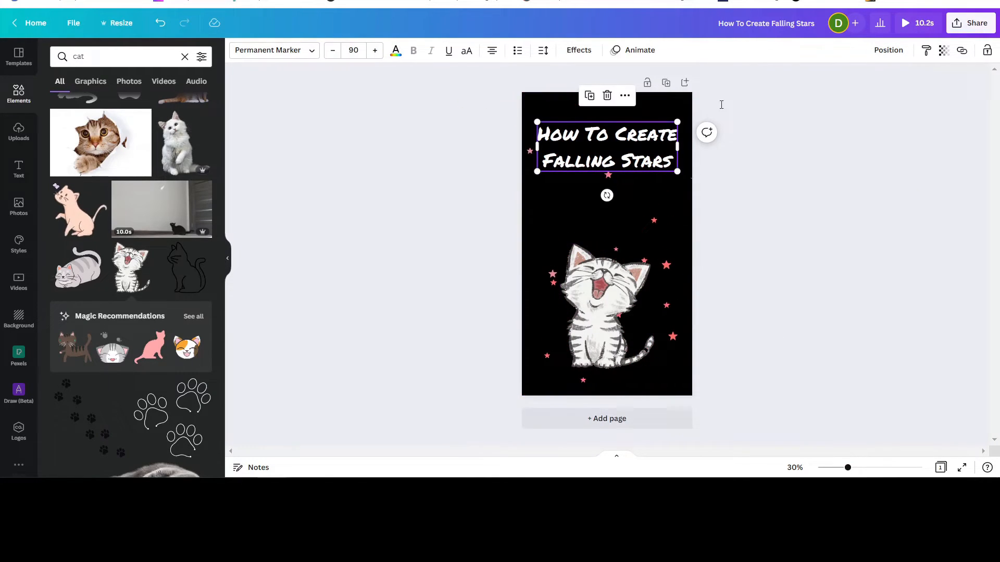
pyautogui.click(887, 52)
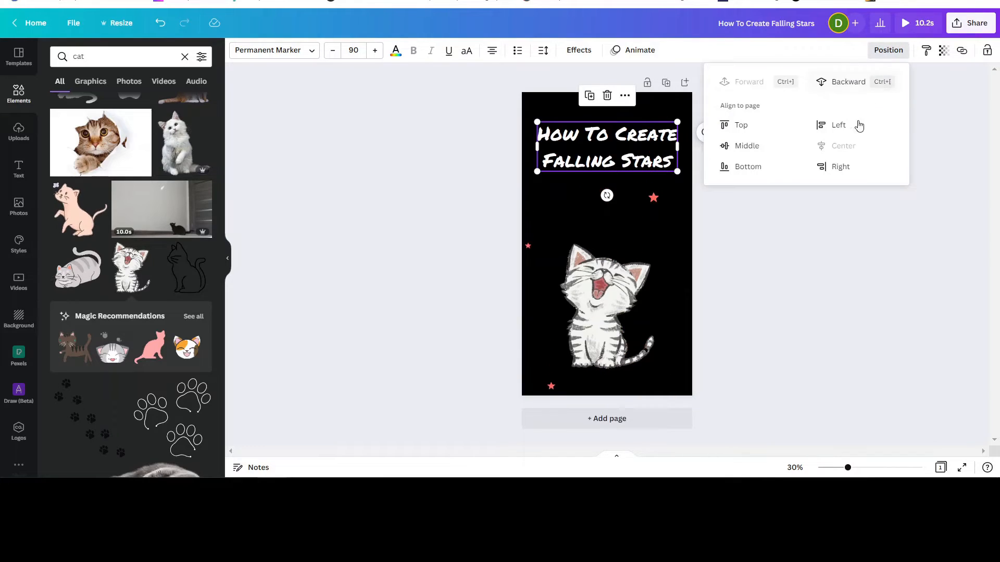
pyautogui.click(829, 195)
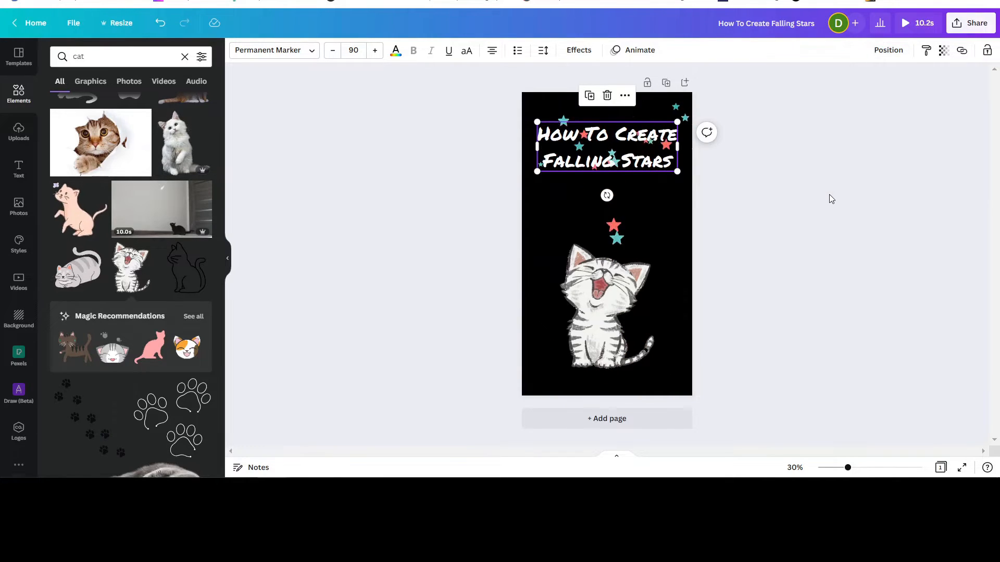
# Send the kitten backward so that it lies behind the falling stars animation.
pyautogui.click(609, 319)
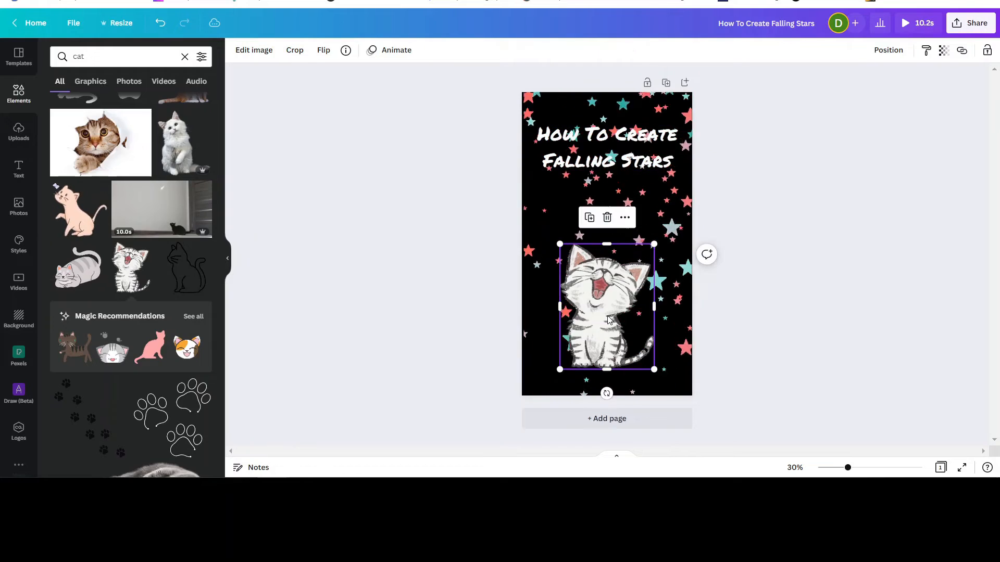
pyautogui.click(895, 51)
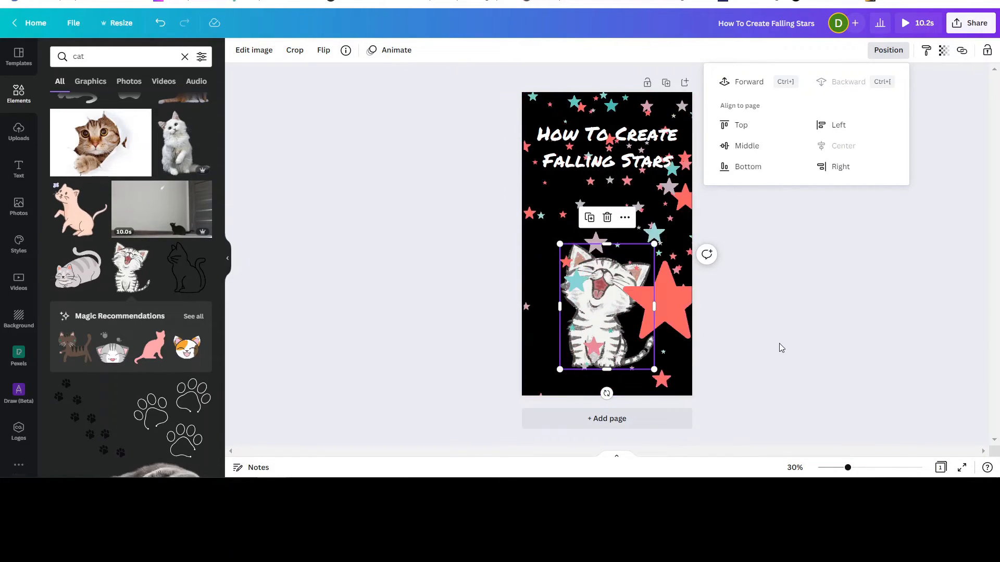
pyautogui.click(776, 287)
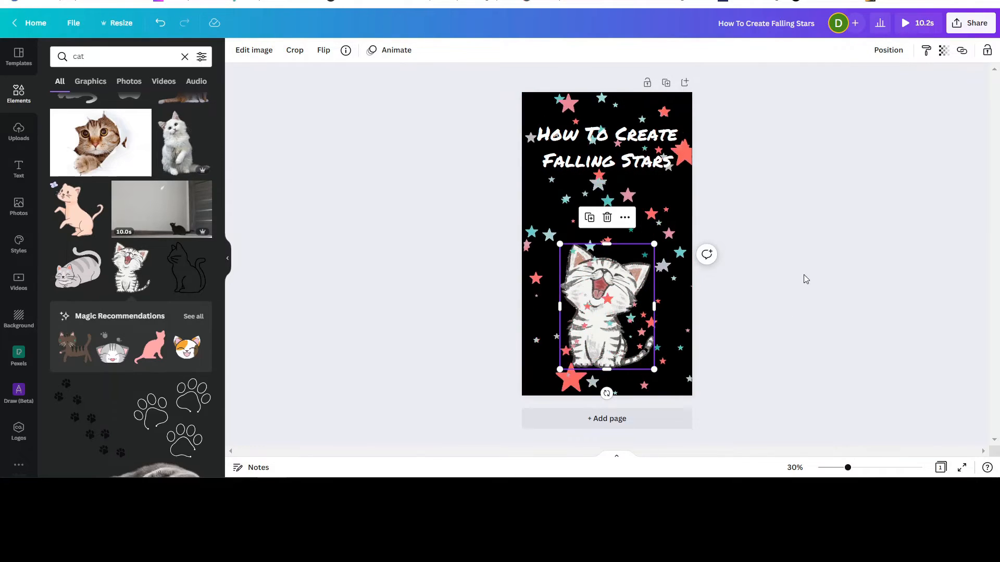
pyautogui.click(828, 244)
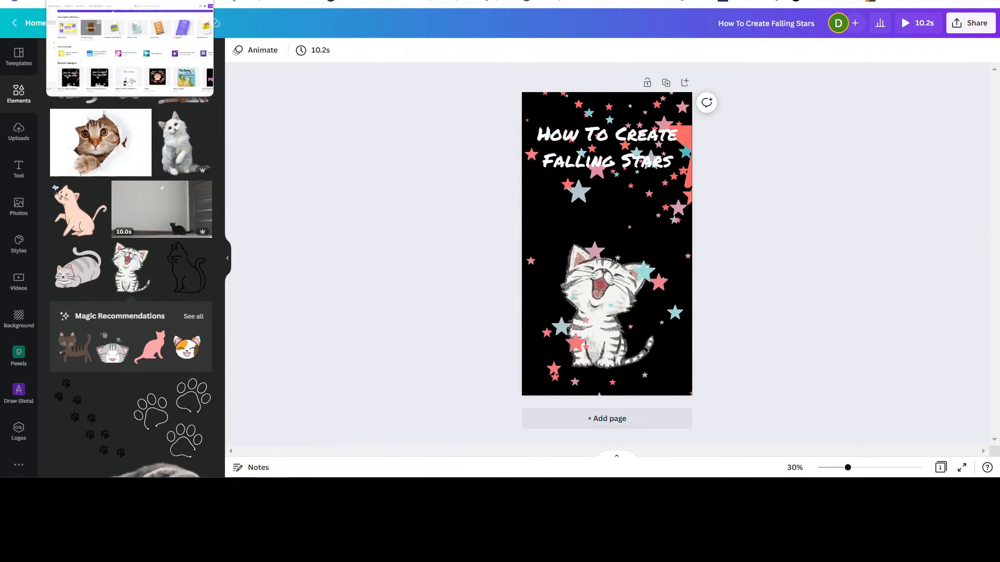
pyautogui.click(130, 2)
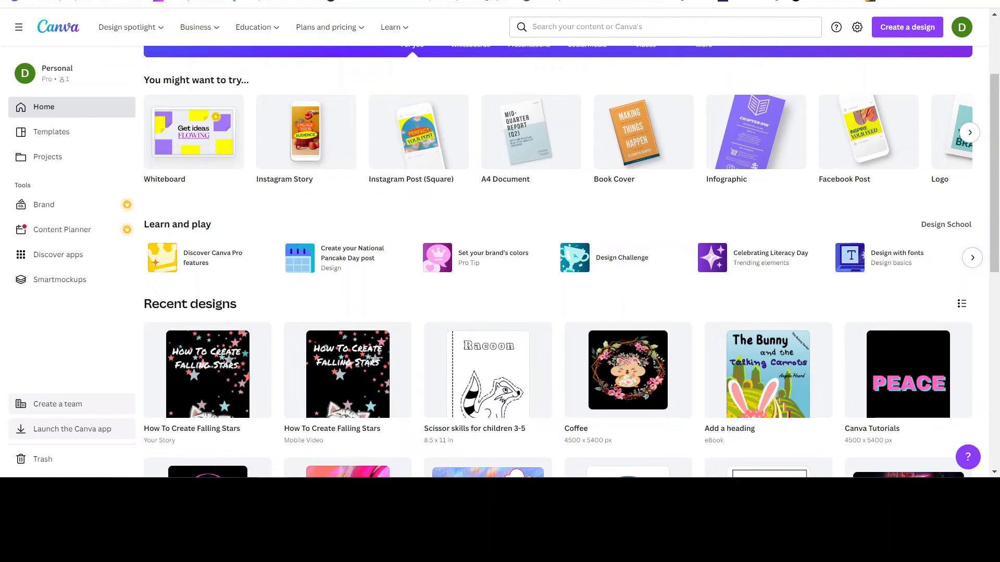
pyautogui.click(130, 1)
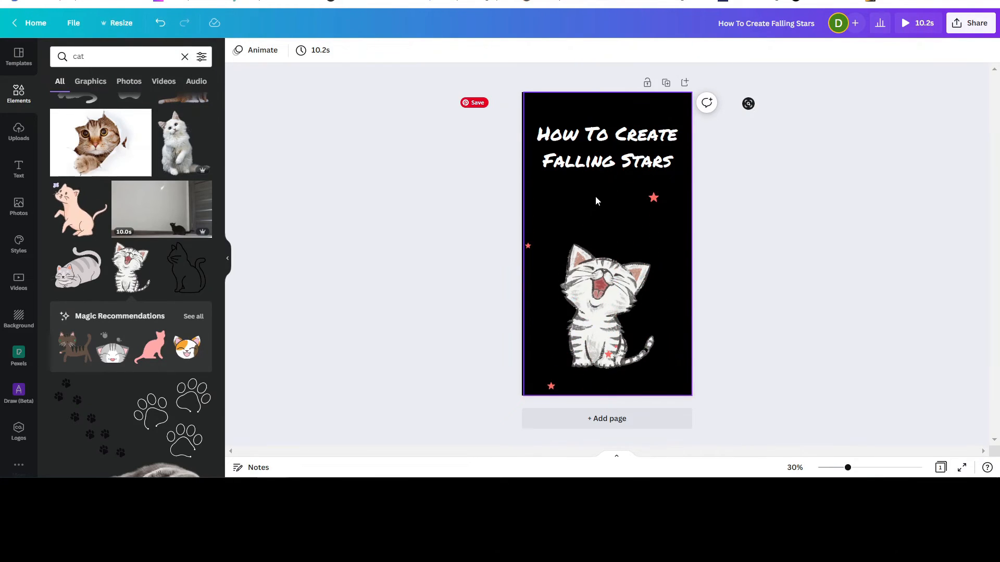